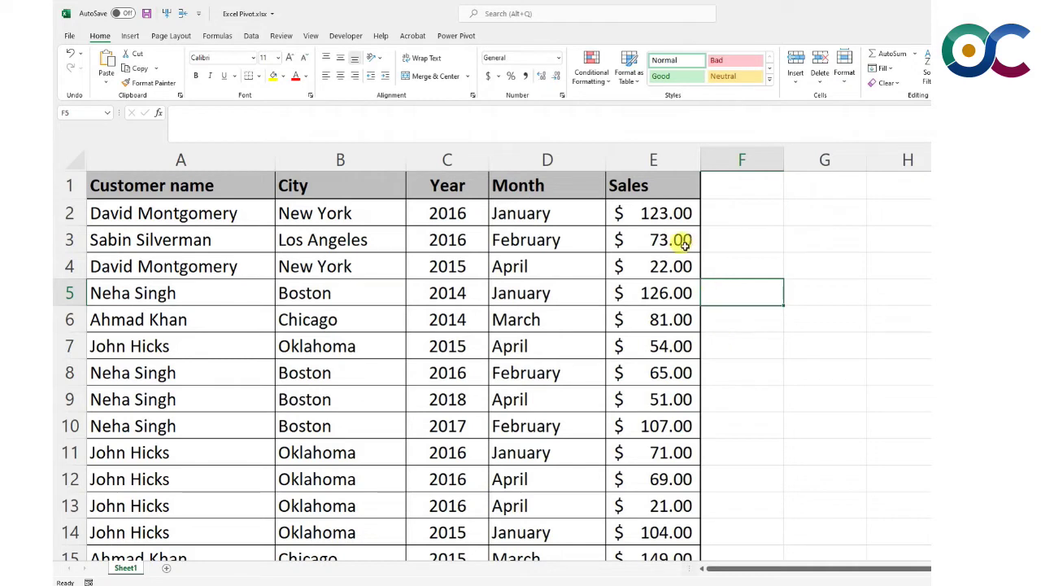
Turn on filtering for the header row A1:E1 of the sales data, from Customer name to Sales.
scroll(181, 338, down, 3)
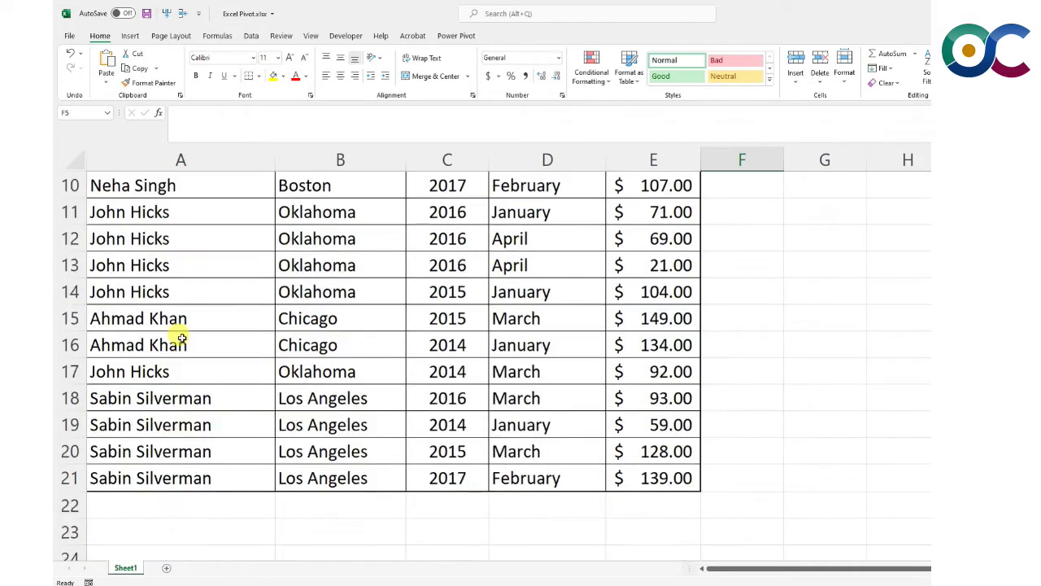
scroll(179, 335, up, 2)
scroll(179, 335, down, 3)
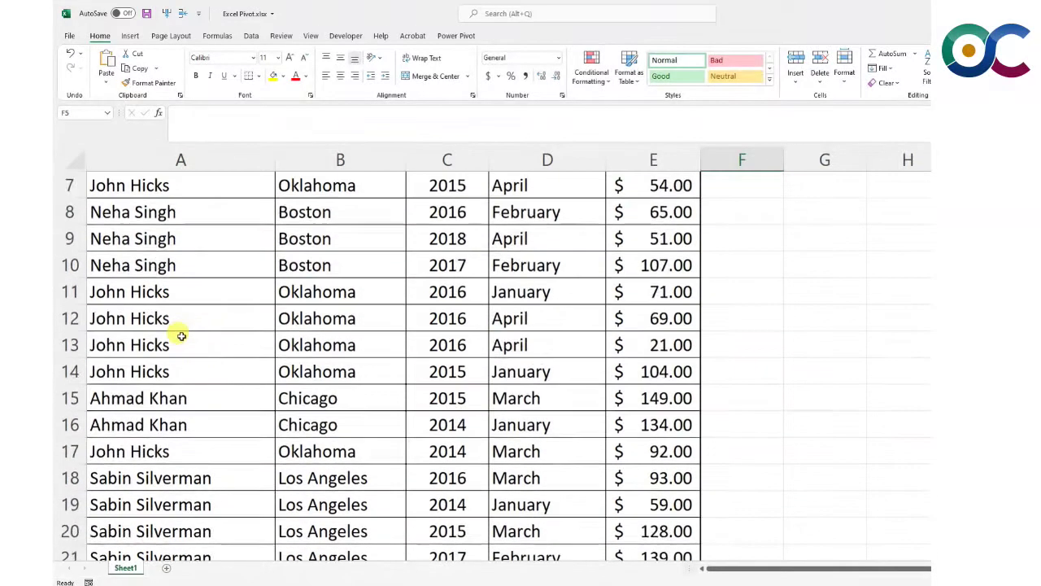
scroll(179, 335, up, 4)
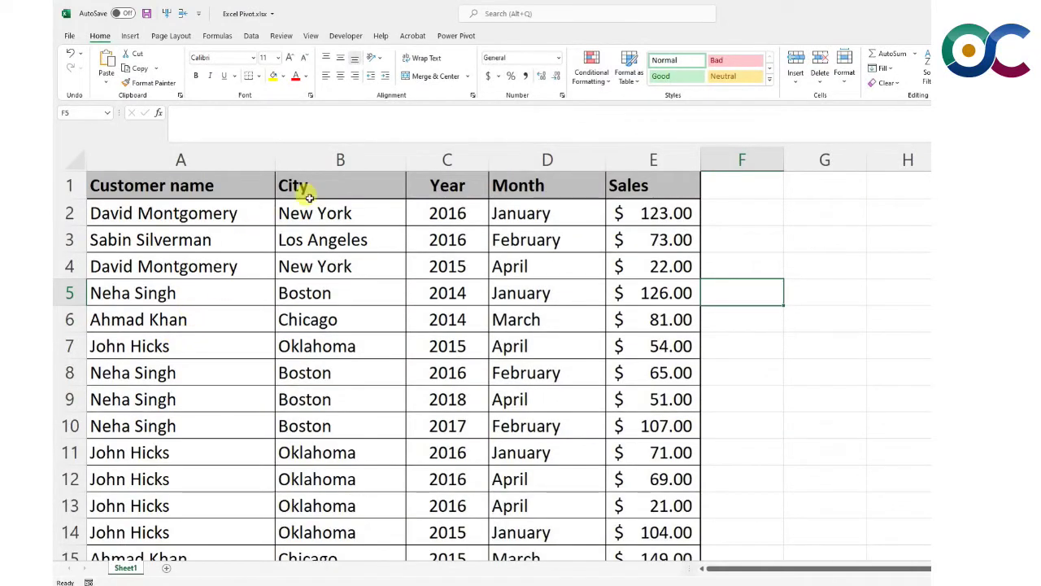
drag(653, 185, 275, 186)
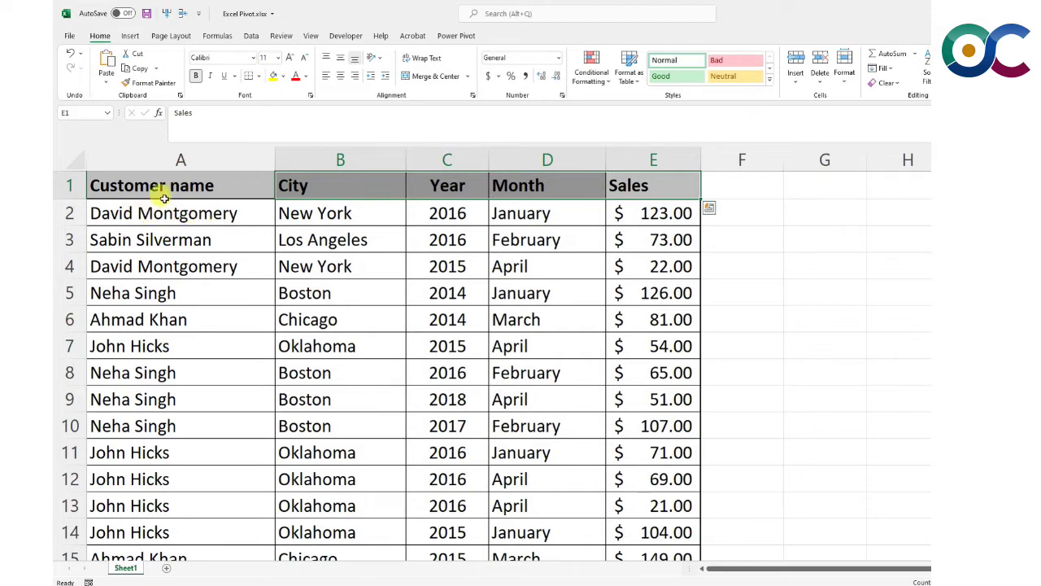
drag(178, 189, 637, 186)
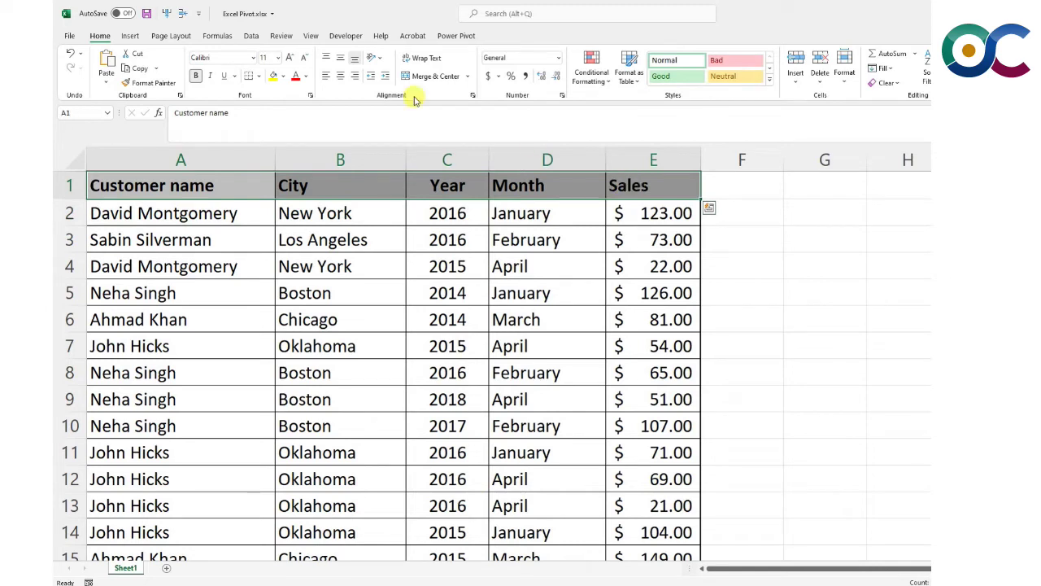
click(247, 36)
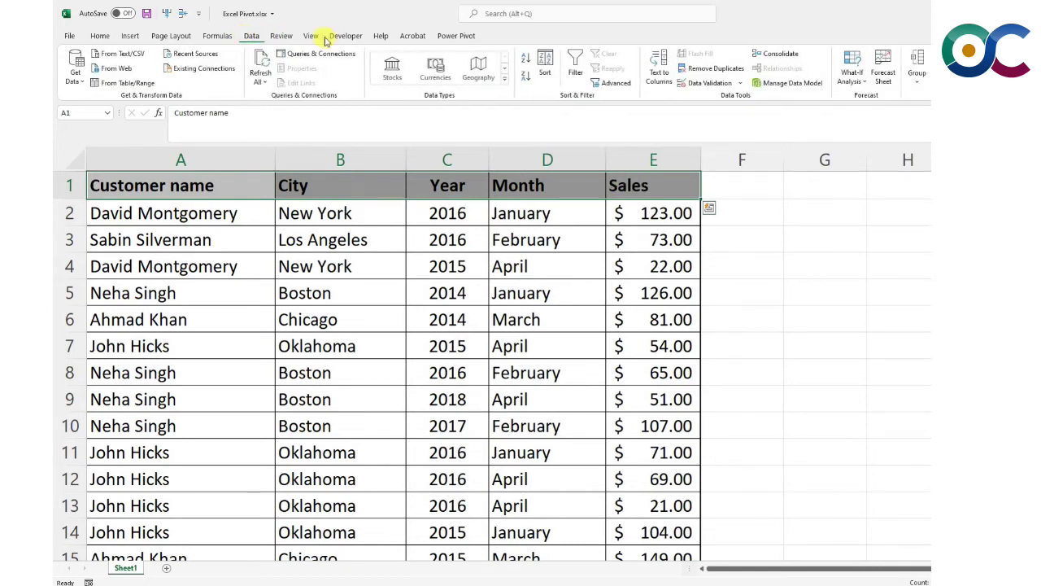
click(575, 65)
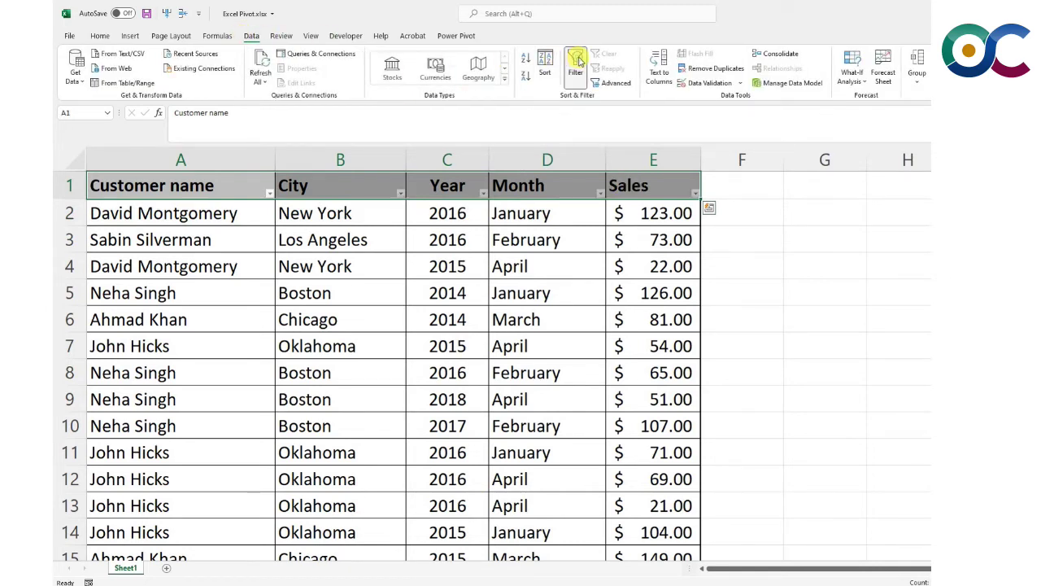
Filter the Customer name column to show only the customer from New York.
click(270, 192)
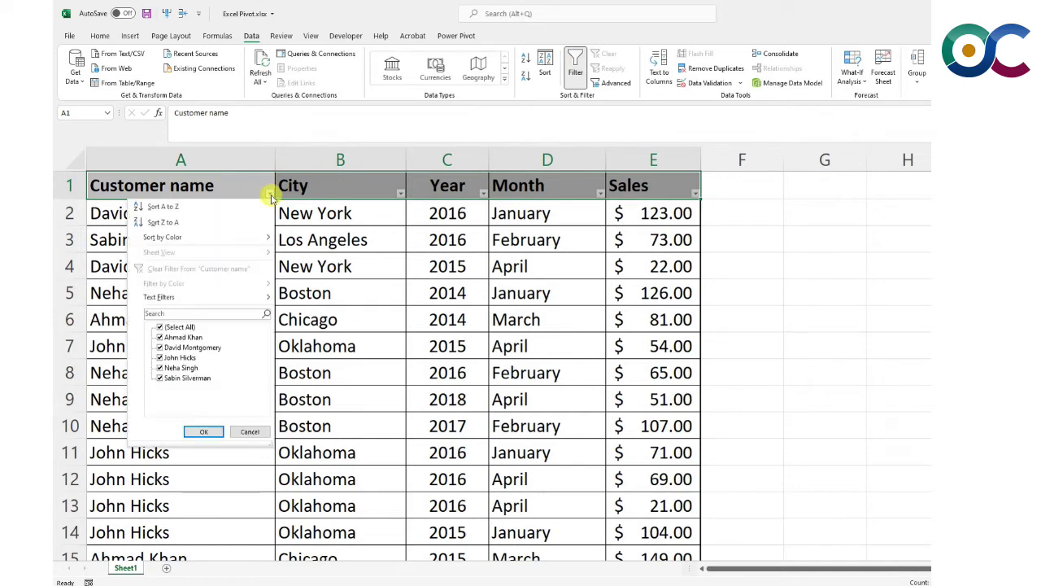
click(159, 326)
click(160, 347)
click(204, 431)
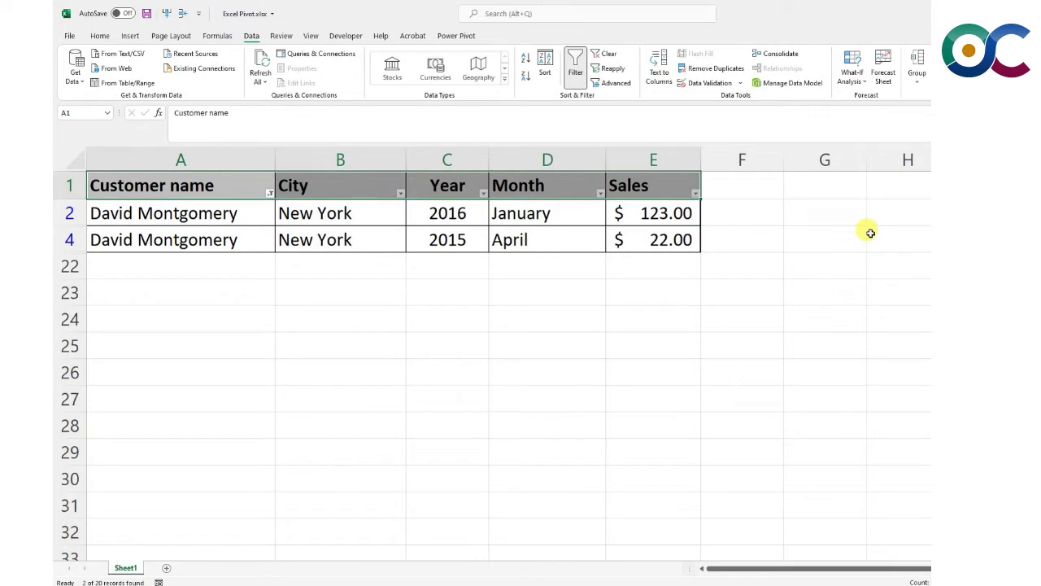
Extend the Customer name filter to include the customer from Oklahoma, and clear the filter from that column.
click(269, 193)
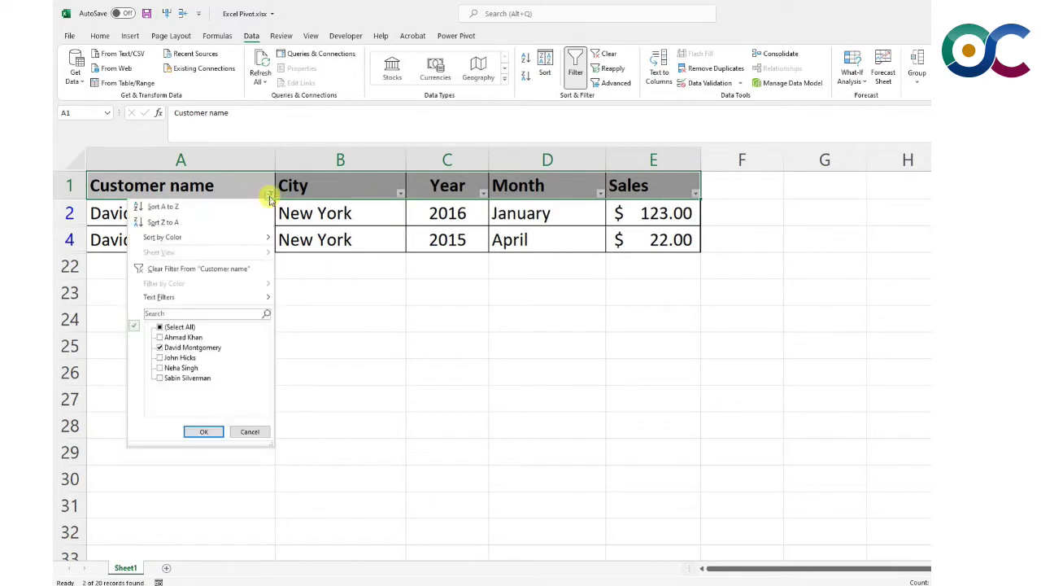
click(160, 357)
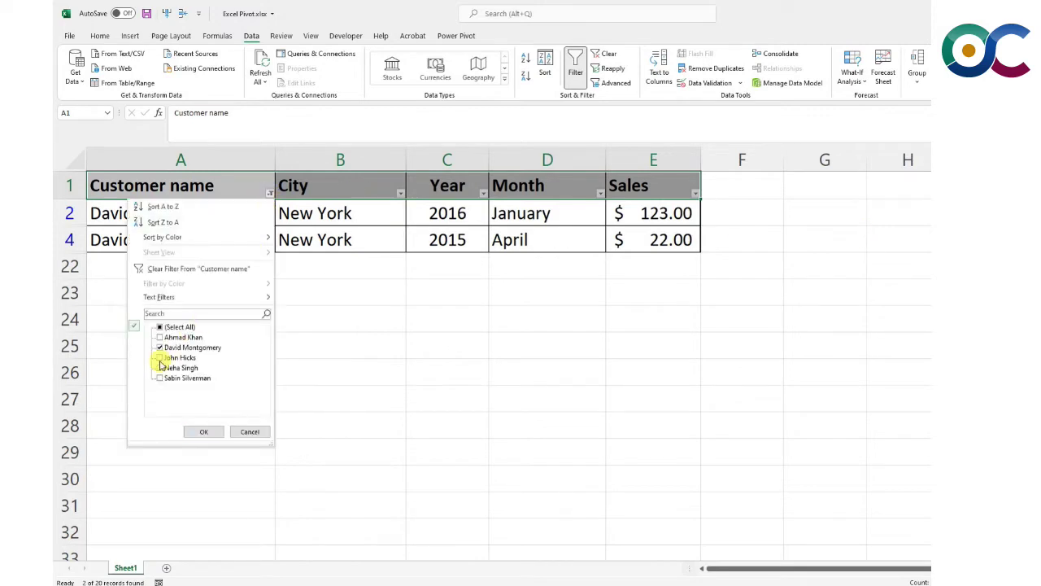
click(204, 432)
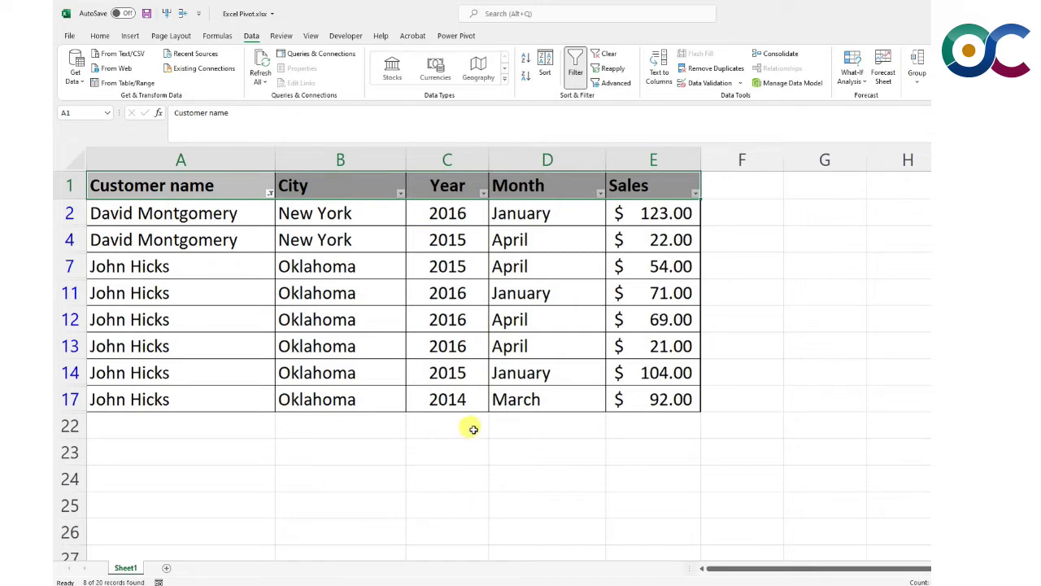
click(268, 194)
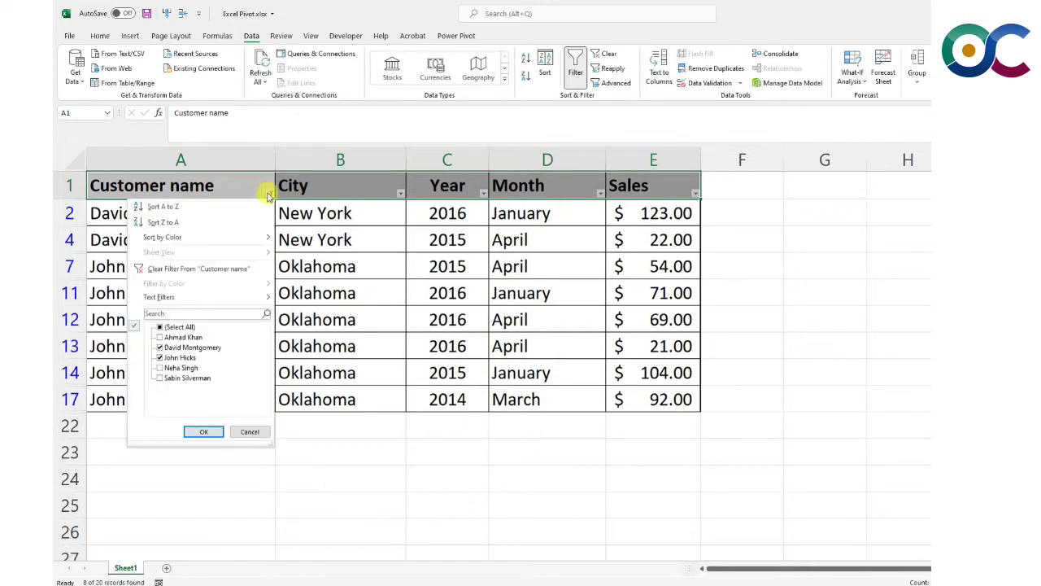
click(210, 268)
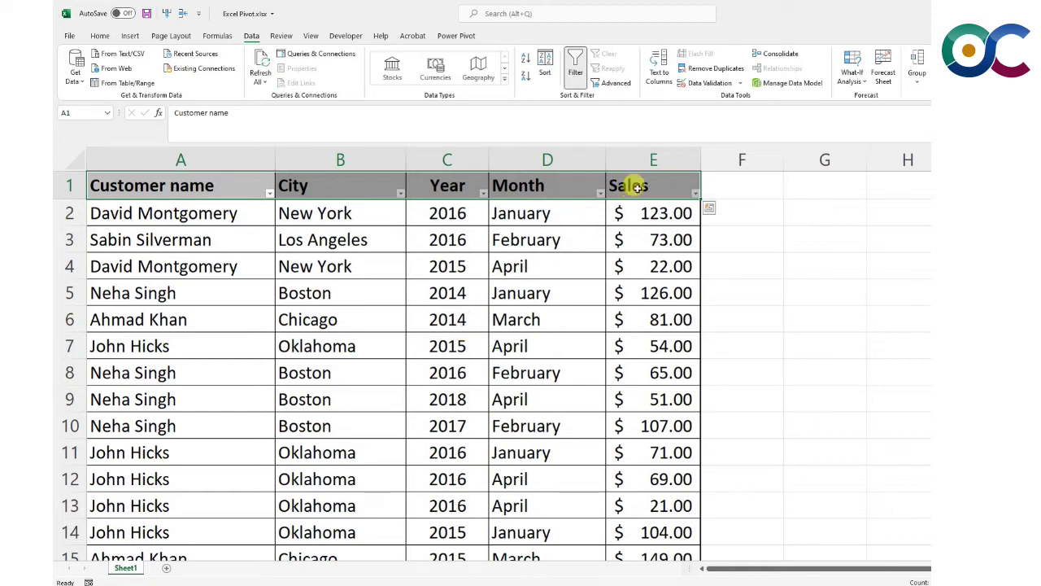
drag(637, 187, 247, 174)
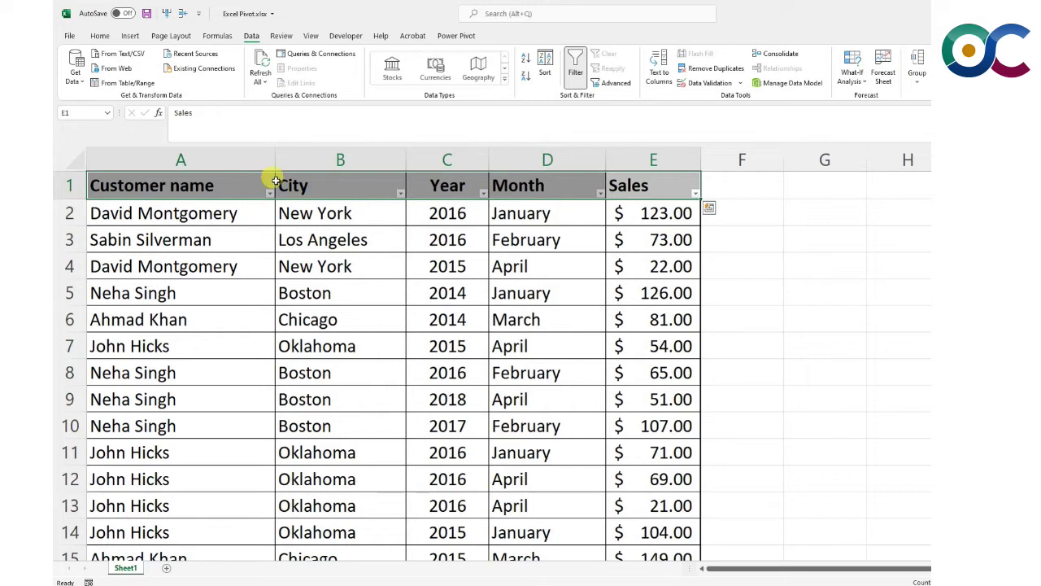
click(174, 184)
click(174, 184)
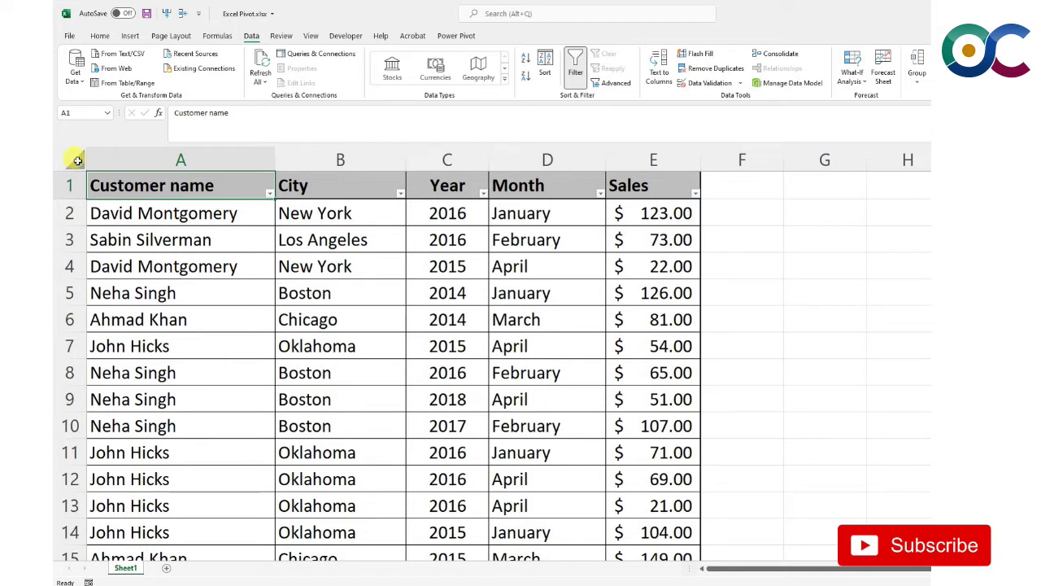
click(76, 159)
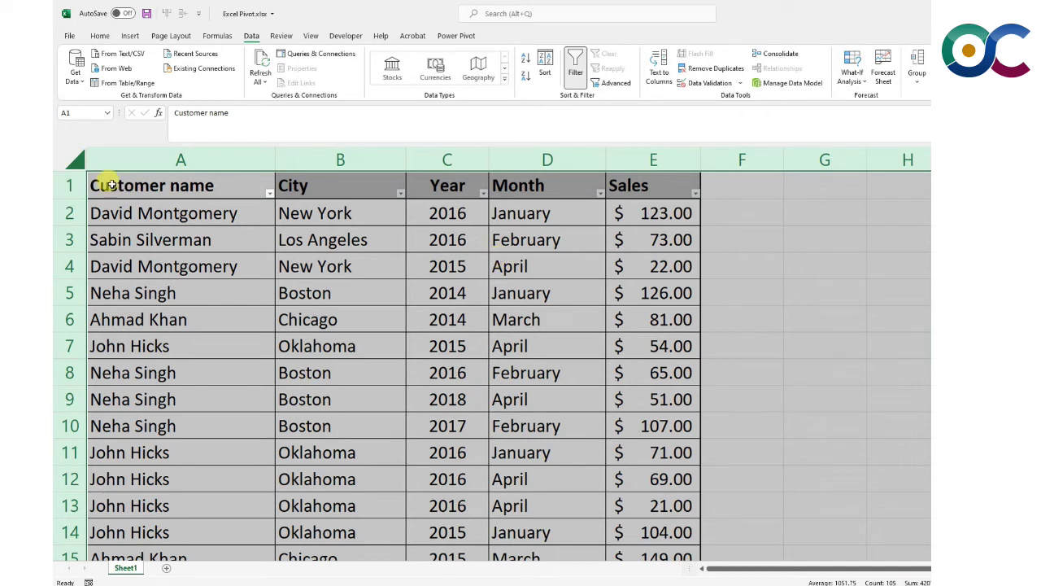
click(110, 185)
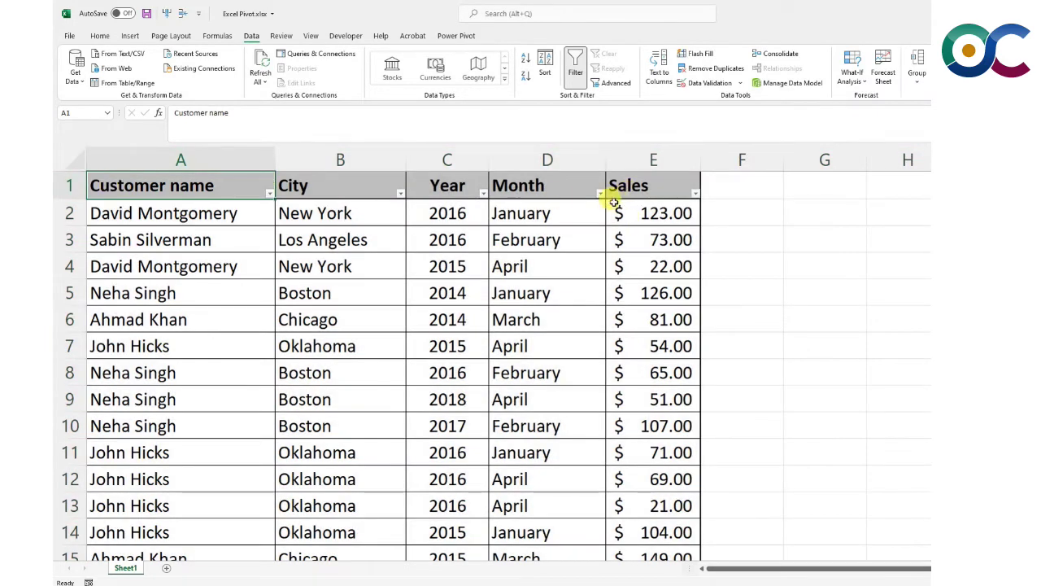
click(209, 238)
Insert a PivotTable based on the data range A1:E21 of Sheet1, placed on a new worksheet.
click(206, 179)
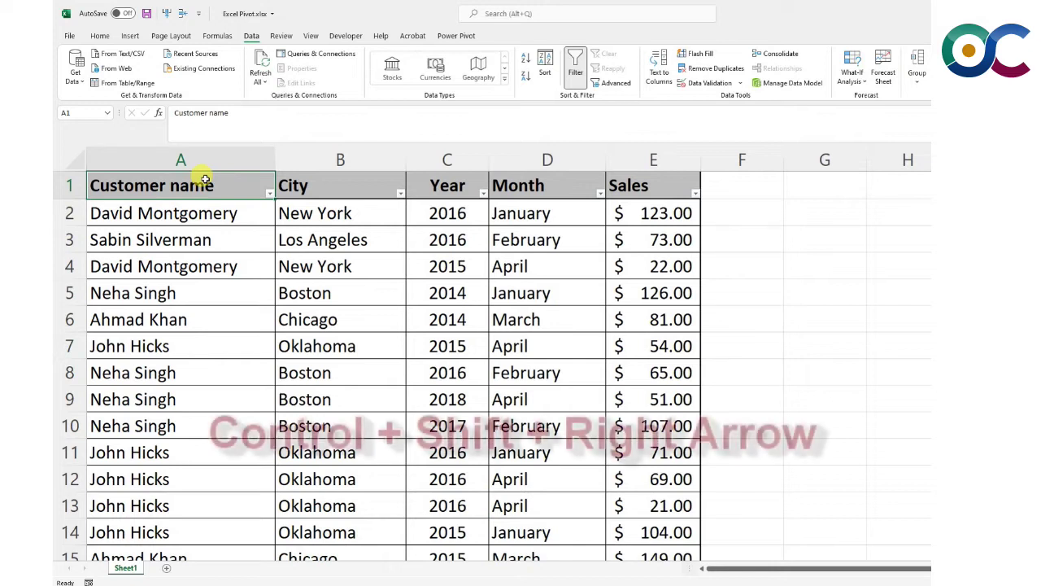
key(ctrl+shift+Right)
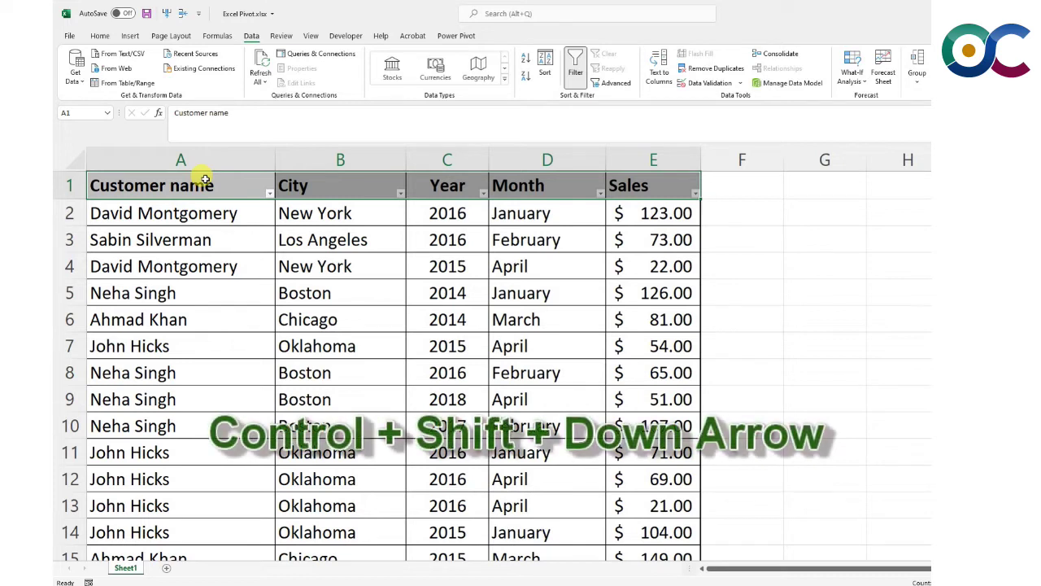
key(ctrl+shift+Down)
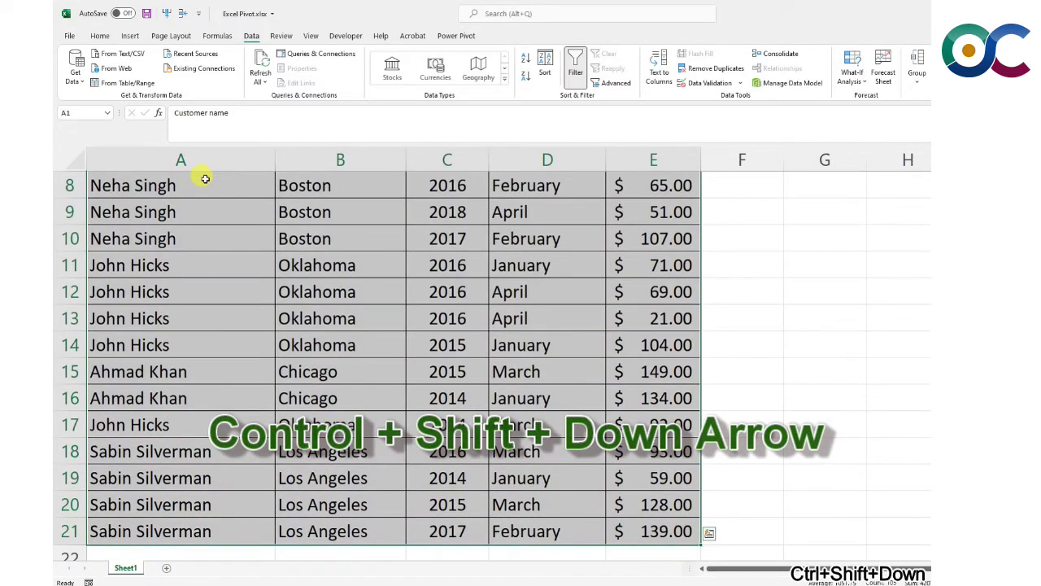
scroll(174, 236, down, 3)
scroll(173, 237, up, 2)
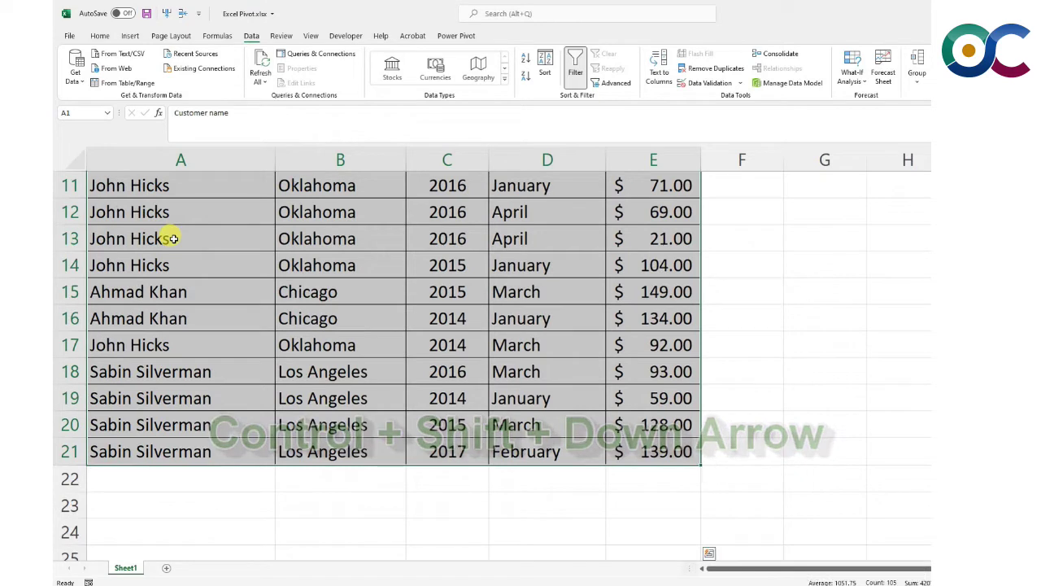
scroll(173, 238, up, 3)
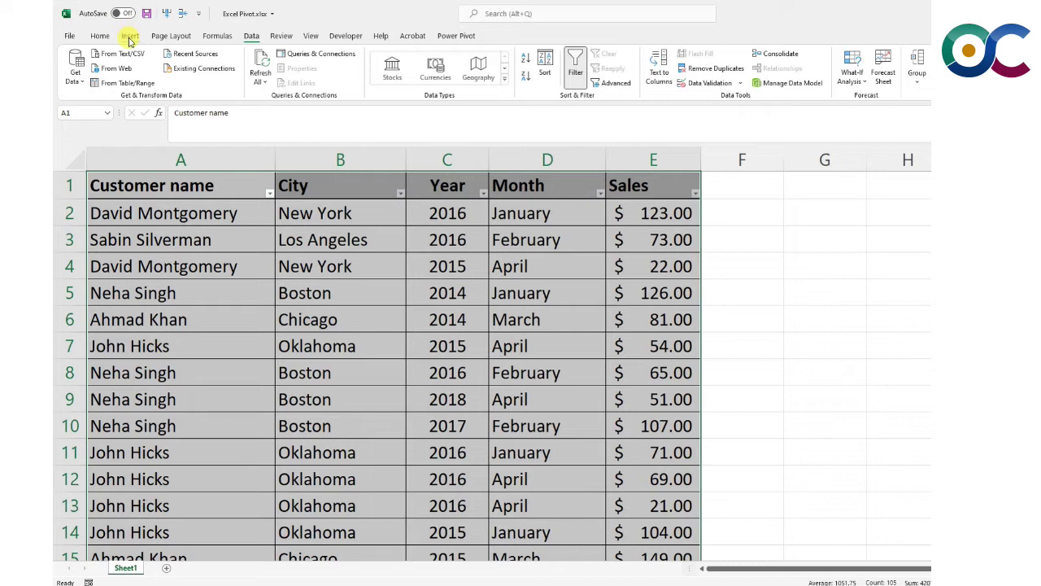
click(129, 39)
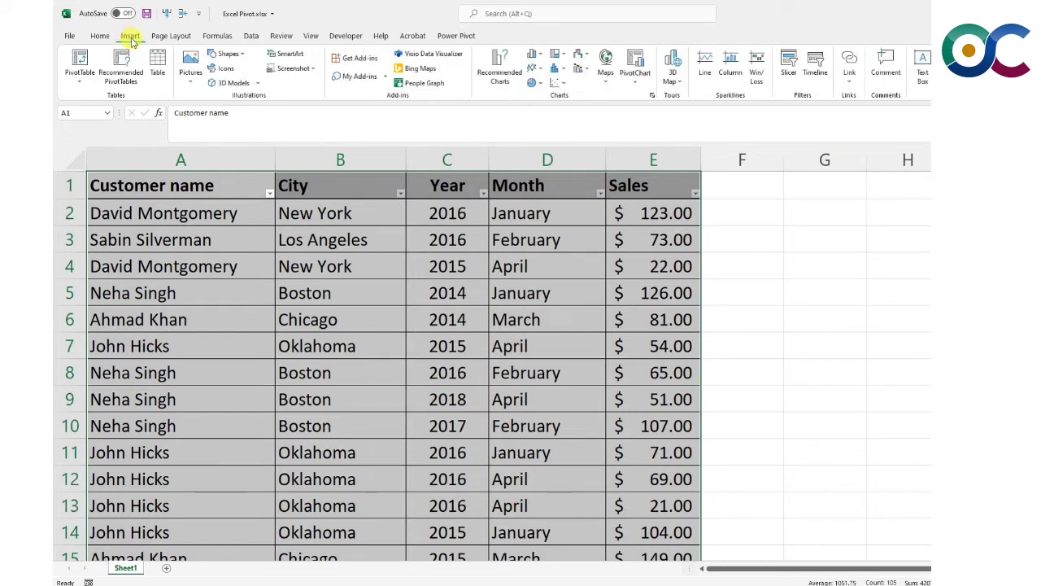
click(80, 63)
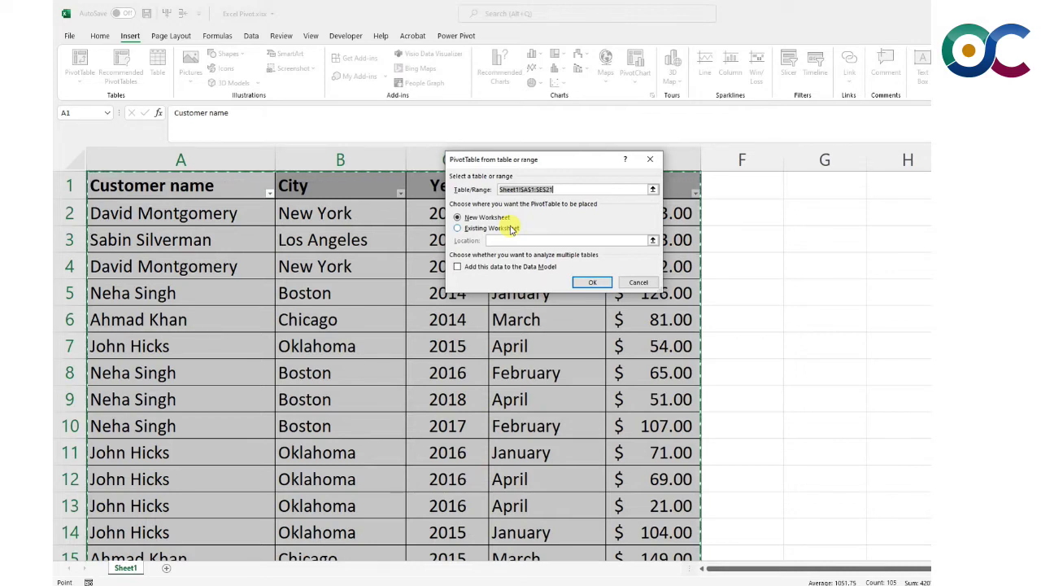
click(590, 281)
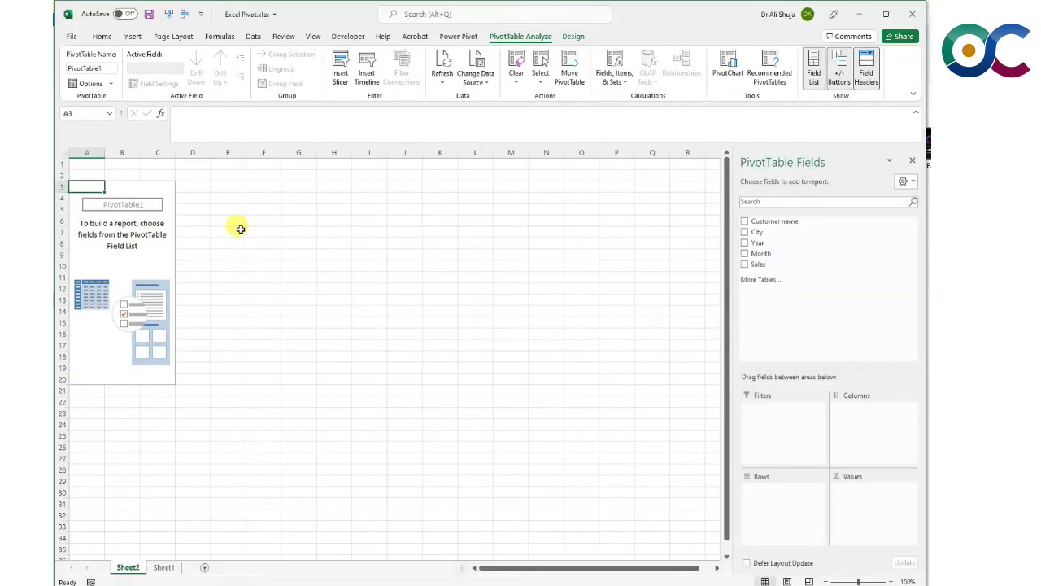
Add the Sales field to the PivotTable's Values as a sum and the Customer name field to its Rows.
ctrl+scroll(241, 228, up, 3)
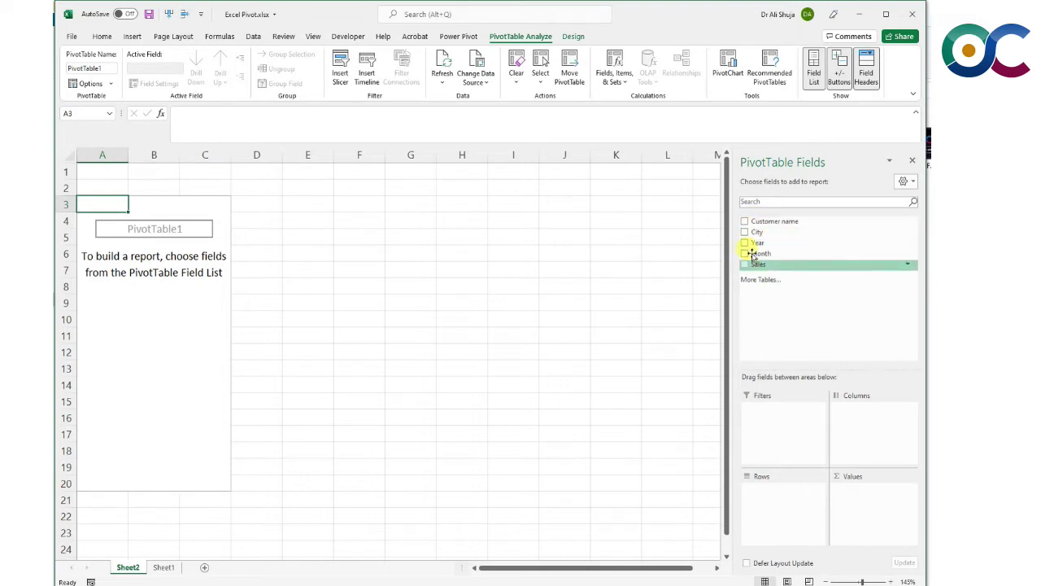
click(163, 567)
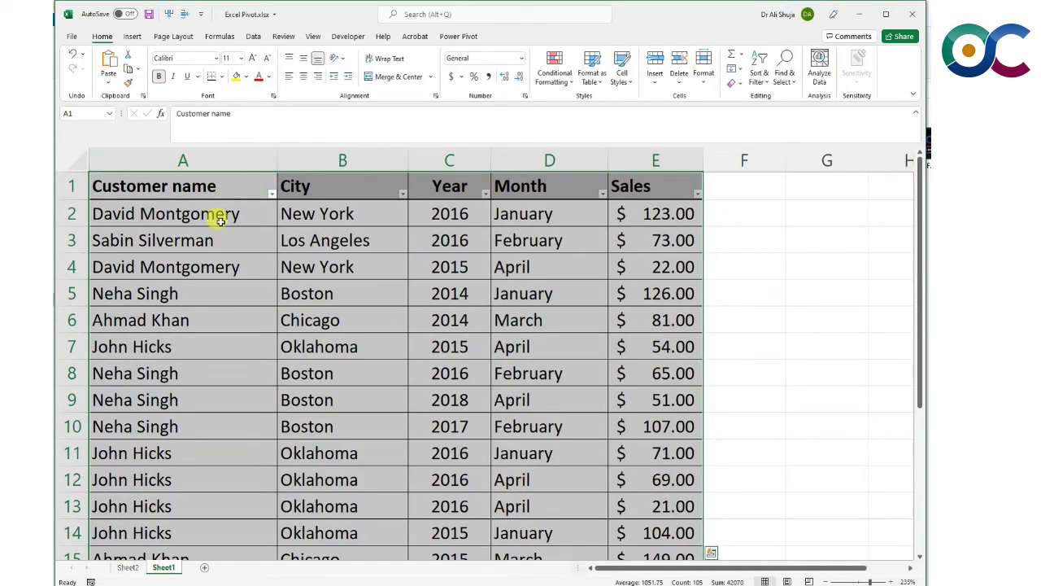
click(128, 567)
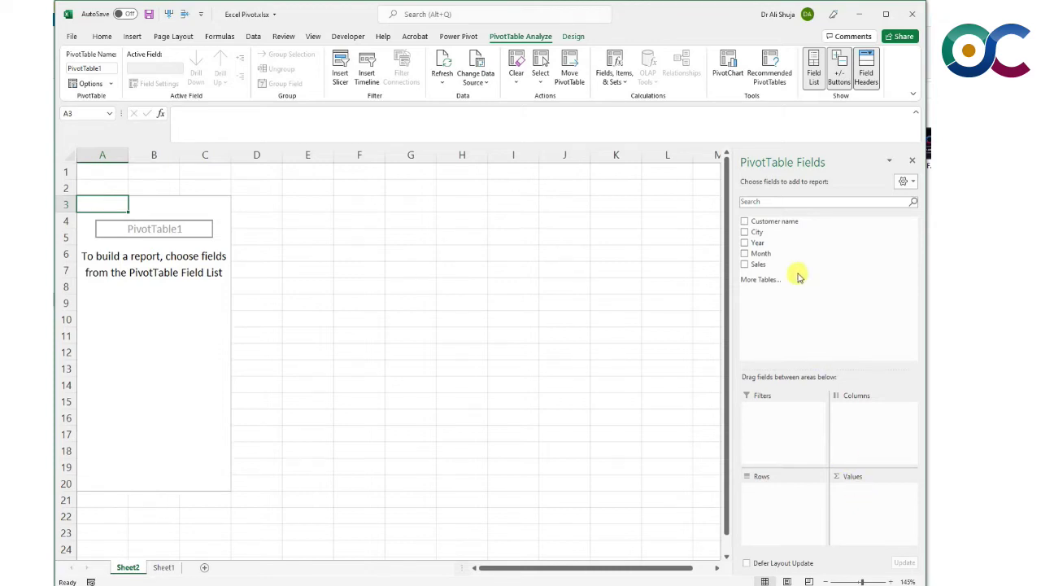
drag(773, 260, 846, 493)
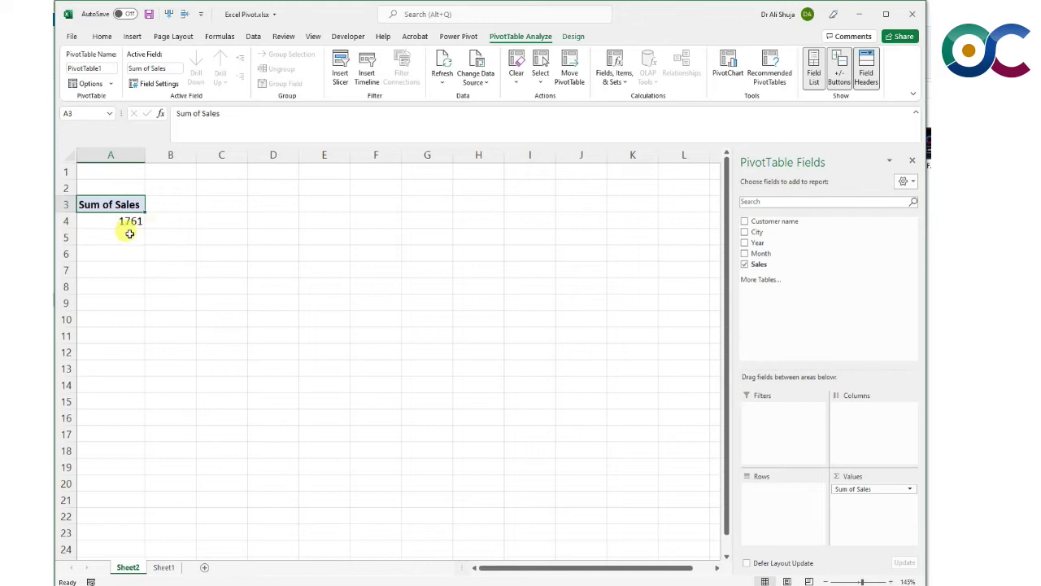
mouse_move(126, 221)
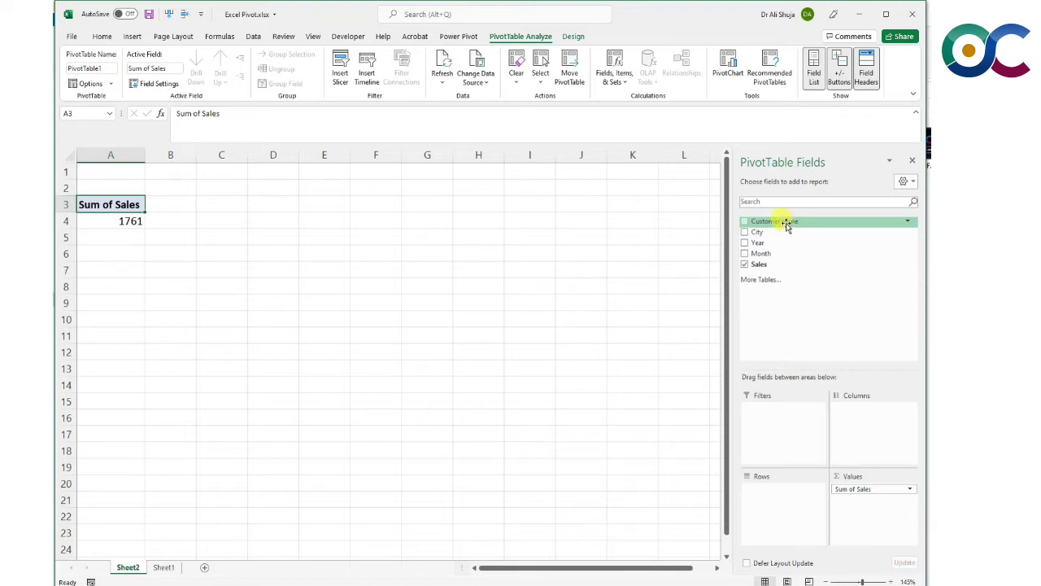
drag(786, 226, 793, 496)
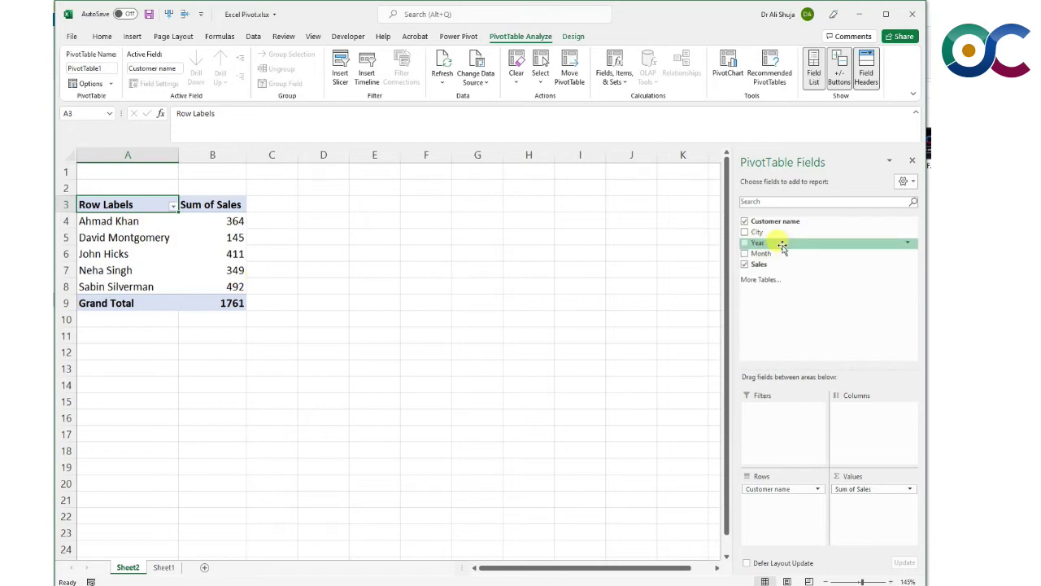
Add the Year field beneath Customer name in the PivotTable's Rows, and move it to Columns.
drag(758, 243, 791, 505)
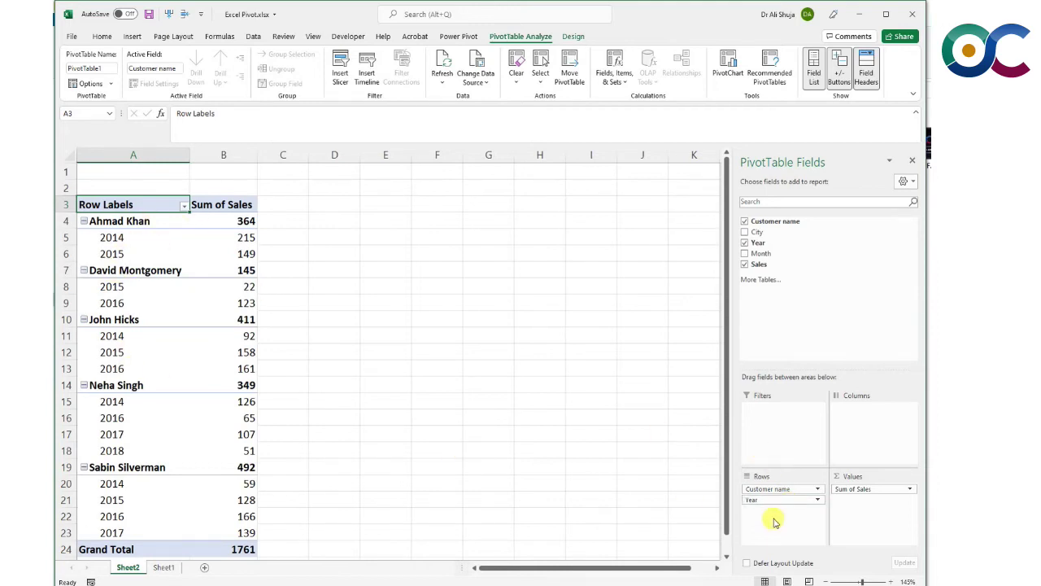
drag(780, 503, 865, 426)
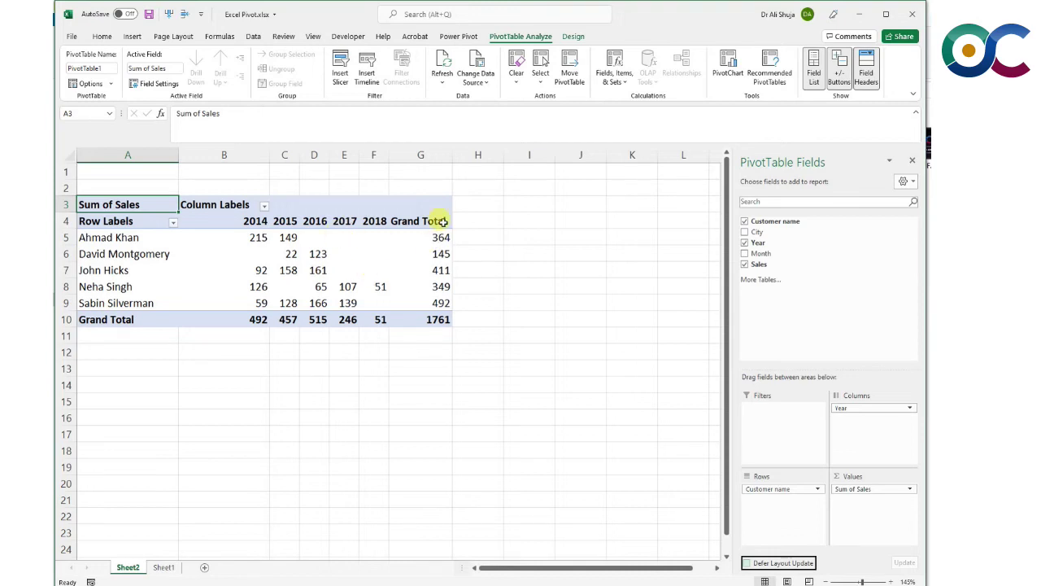
Replace the Year field in the PivotTable's Columns with the Month field.
click(745, 244)
drag(759, 253, 872, 413)
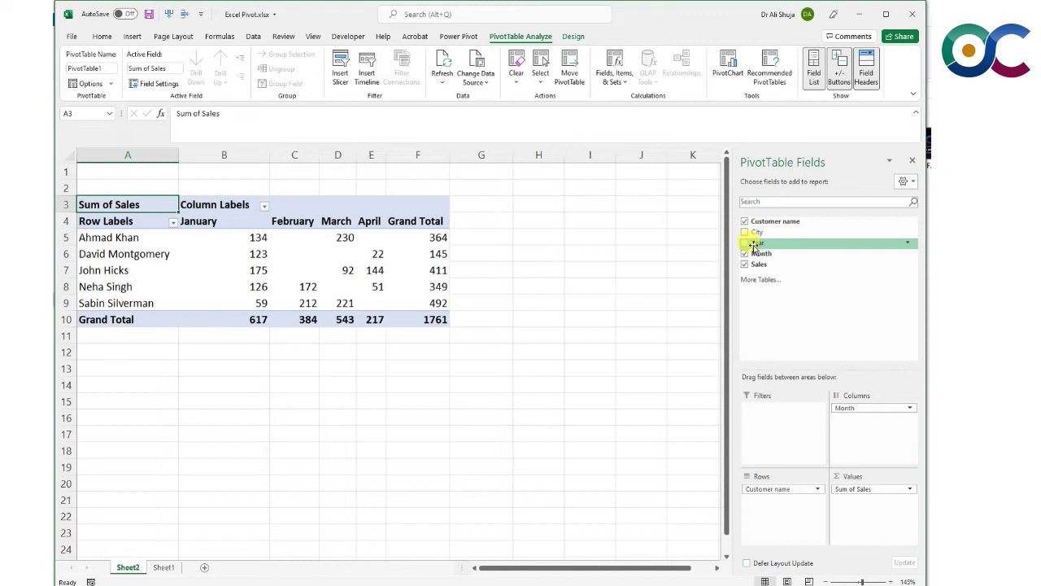
Add the Year field above Month in the PivotTable's Columns.
drag(755, 244, 858, 407)
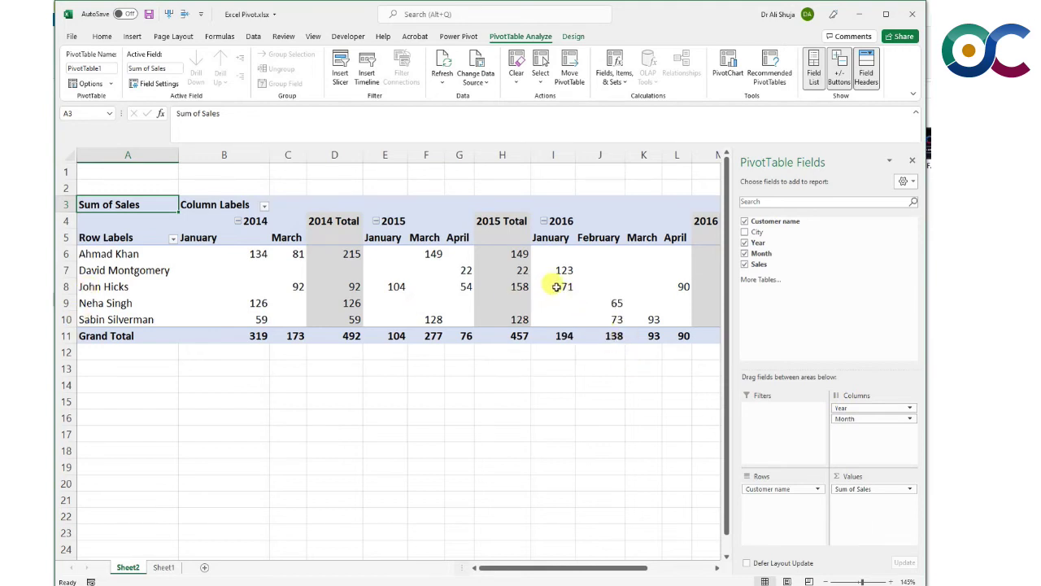
mouse_move(563, 287)
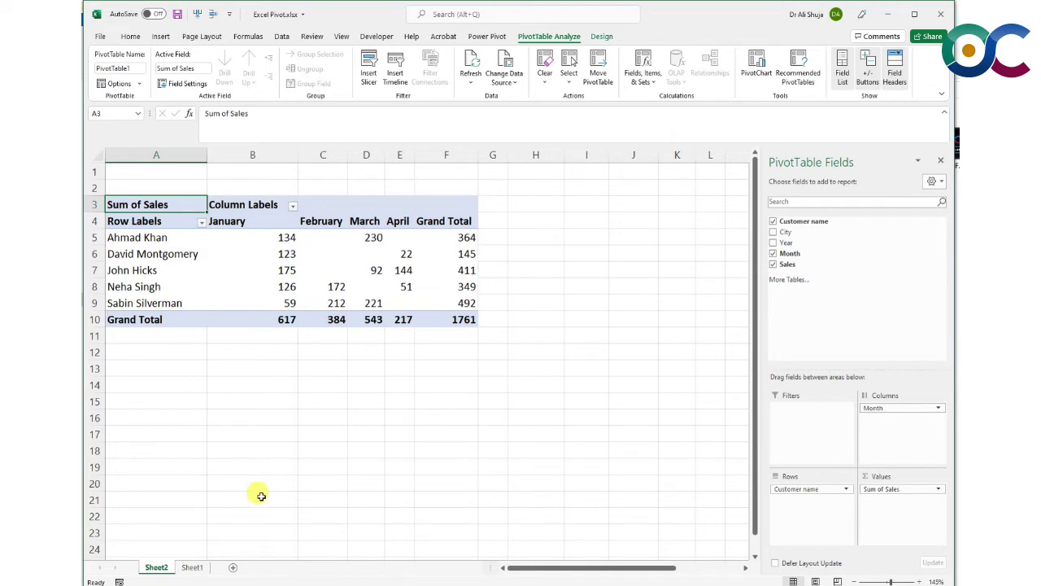
Show the Sum of Sales values in the PivotTable as % of Grand Total.
mouse_move(354, 244)
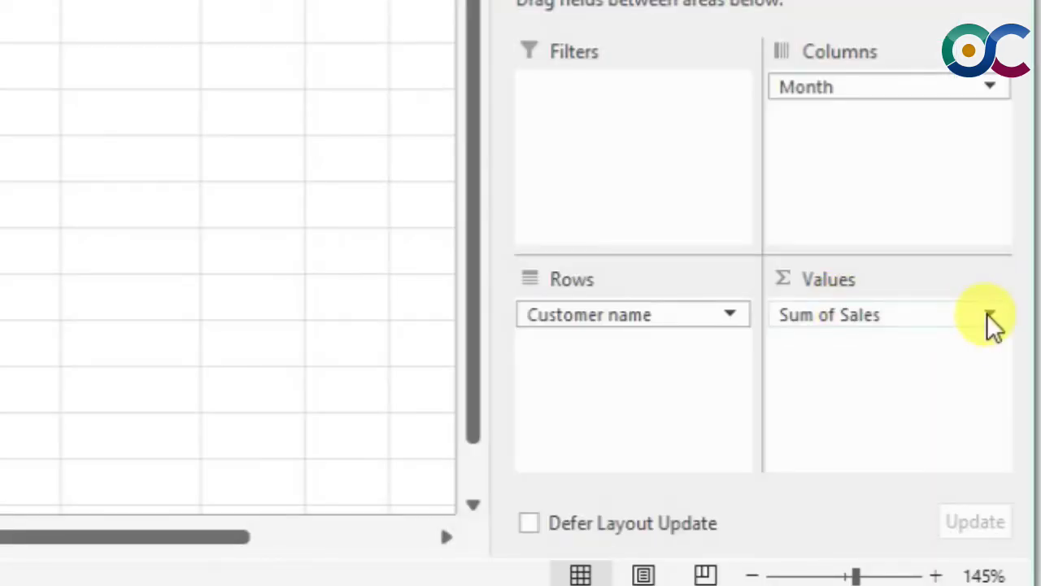
click(989, 315)
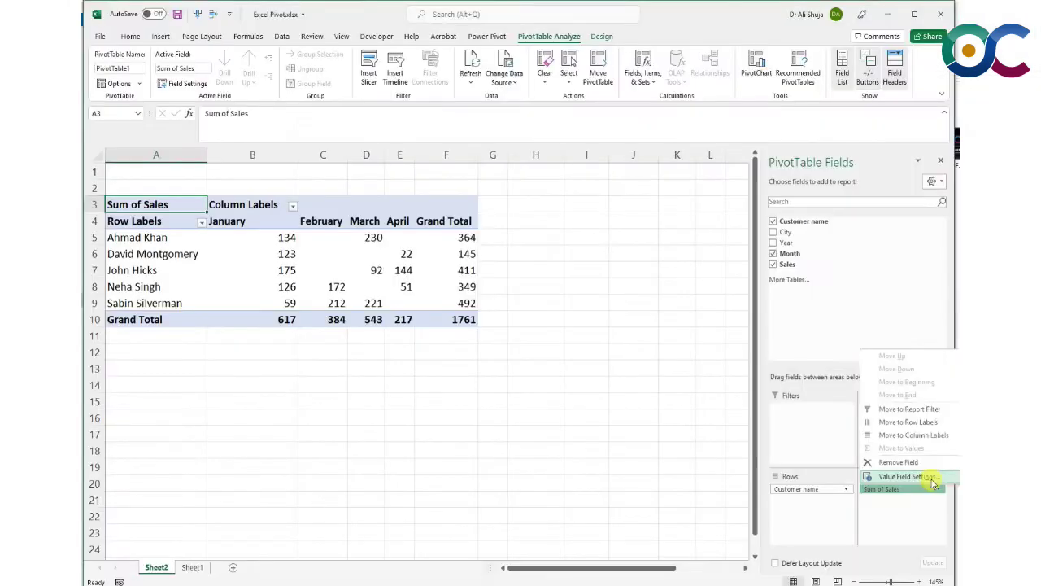
click(970, 285)
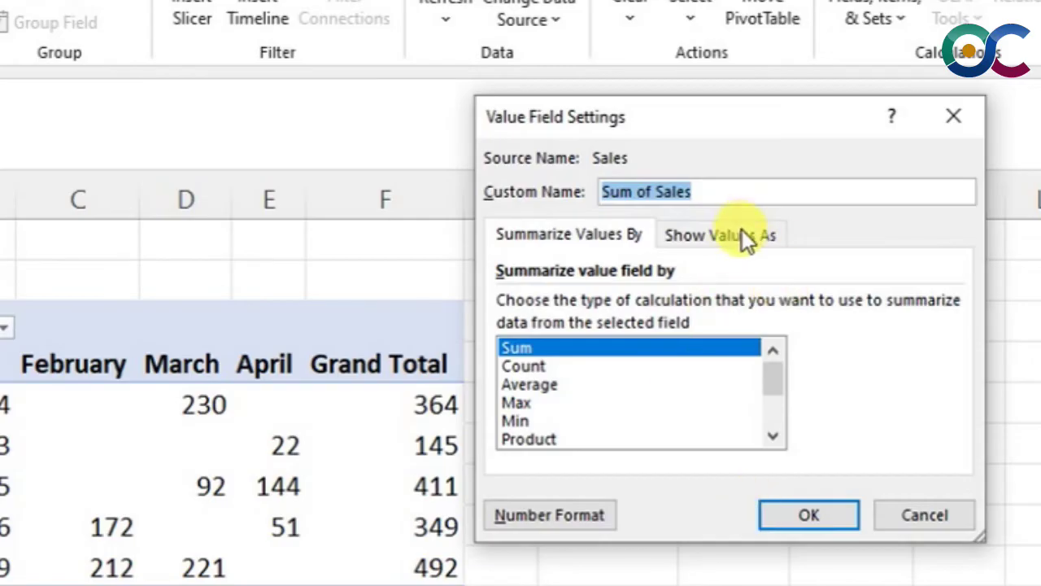
click(742, 232)
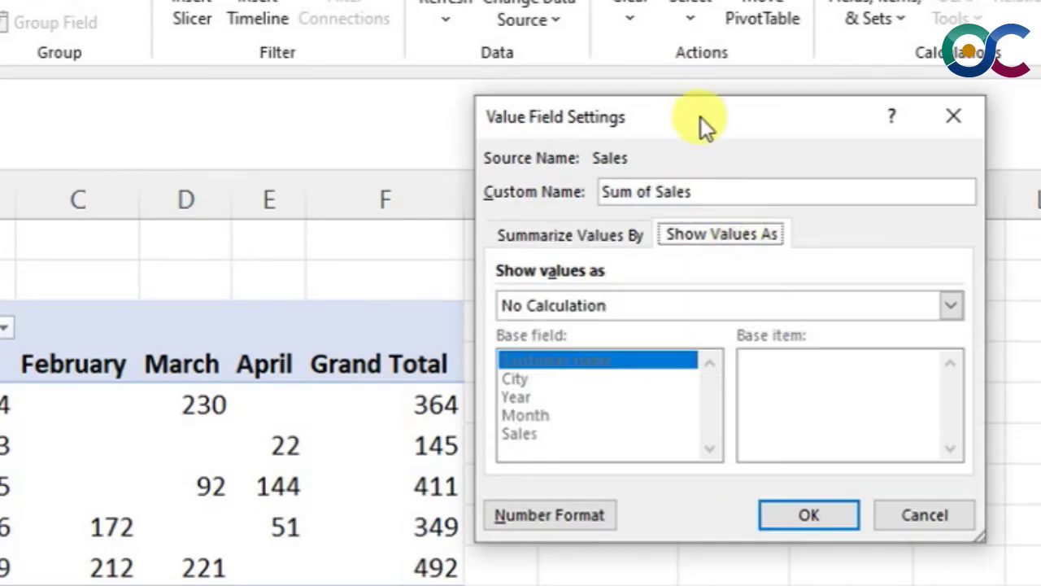
drag(701, 117, 594, 151)
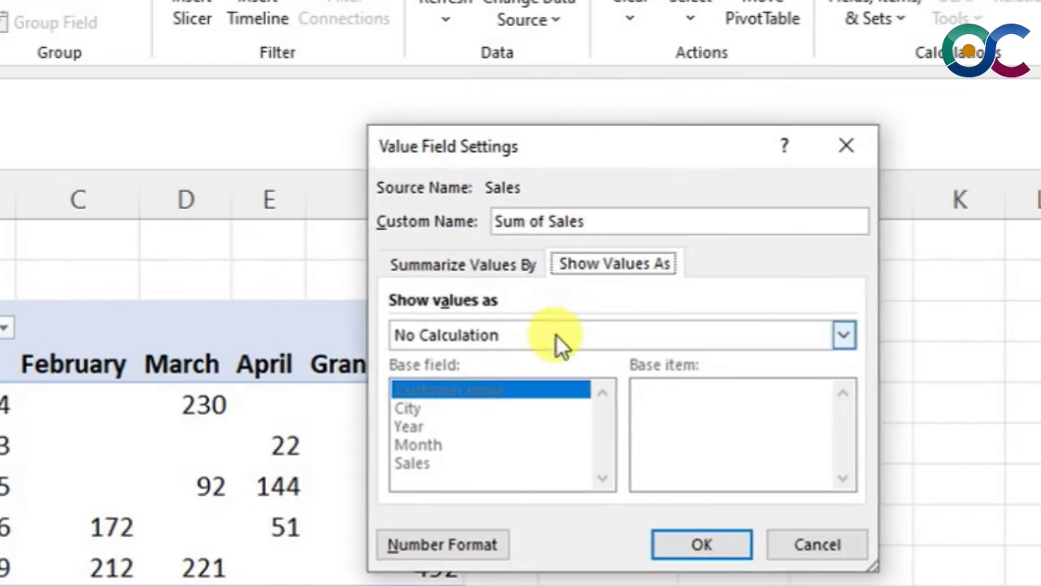
click(557, 335)
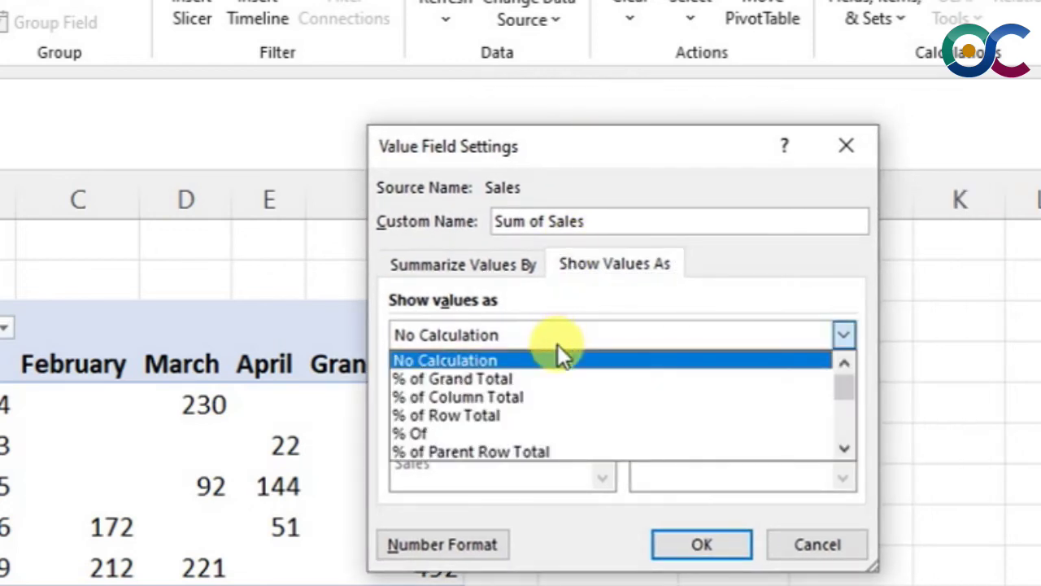
click(593, 376)
click(702, 544)
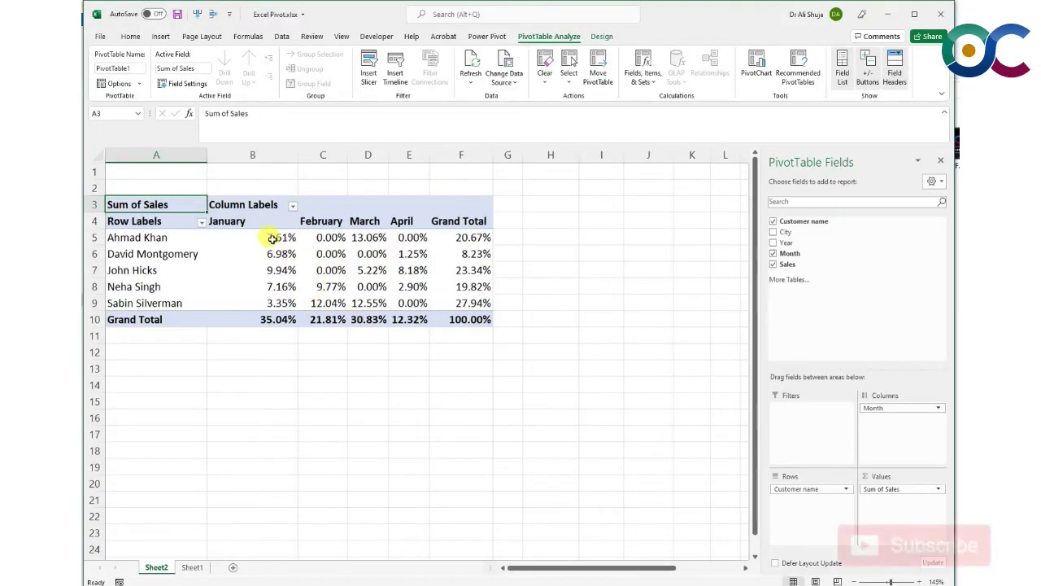
Return the Sum of Sales values to plain amounts by setting how they are shown to No Calculation.
mouse_move(272, 238)
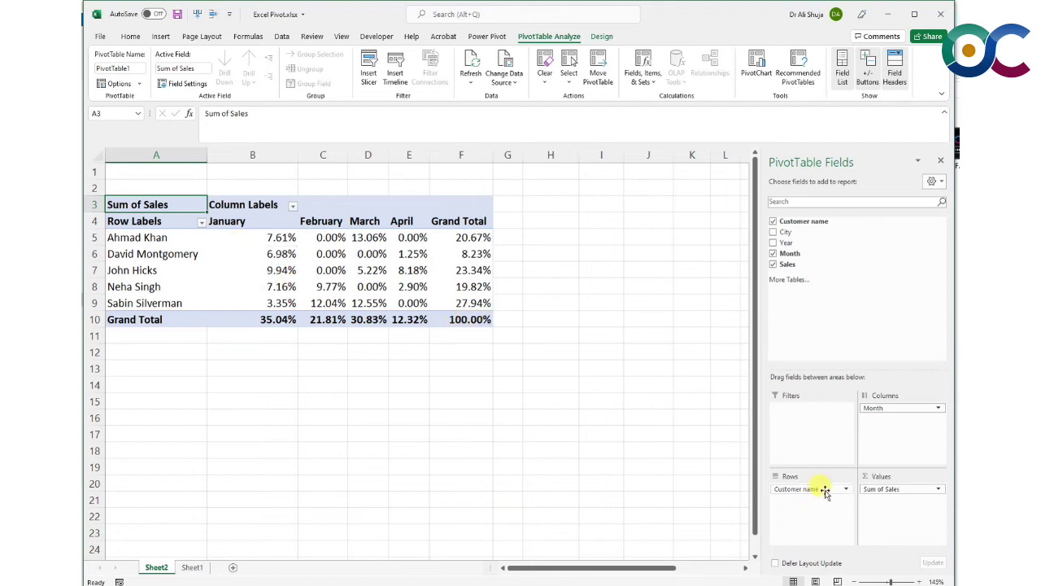
click(937, 489)
click(930, 478)
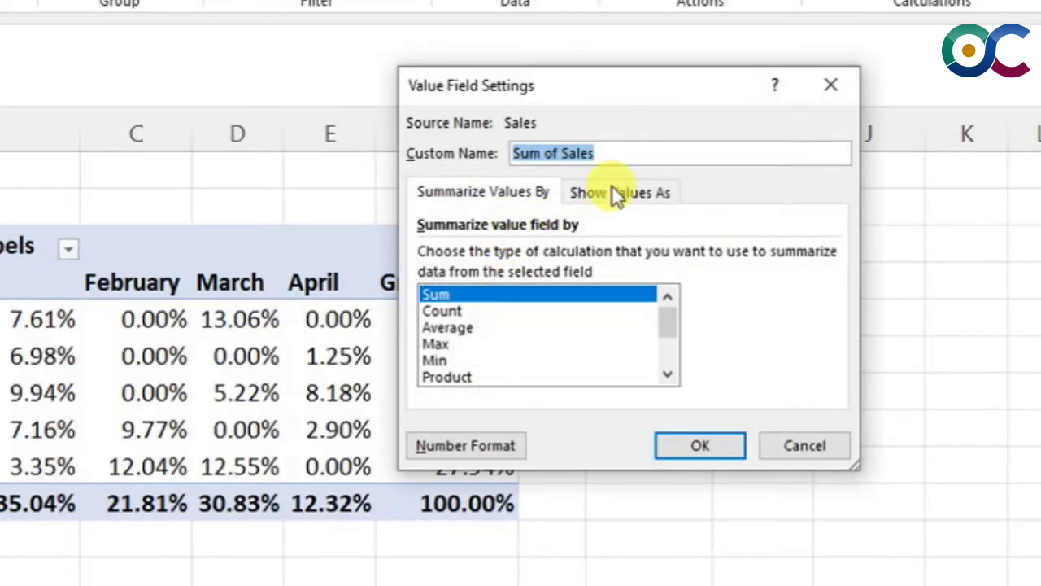
click(616, 193)
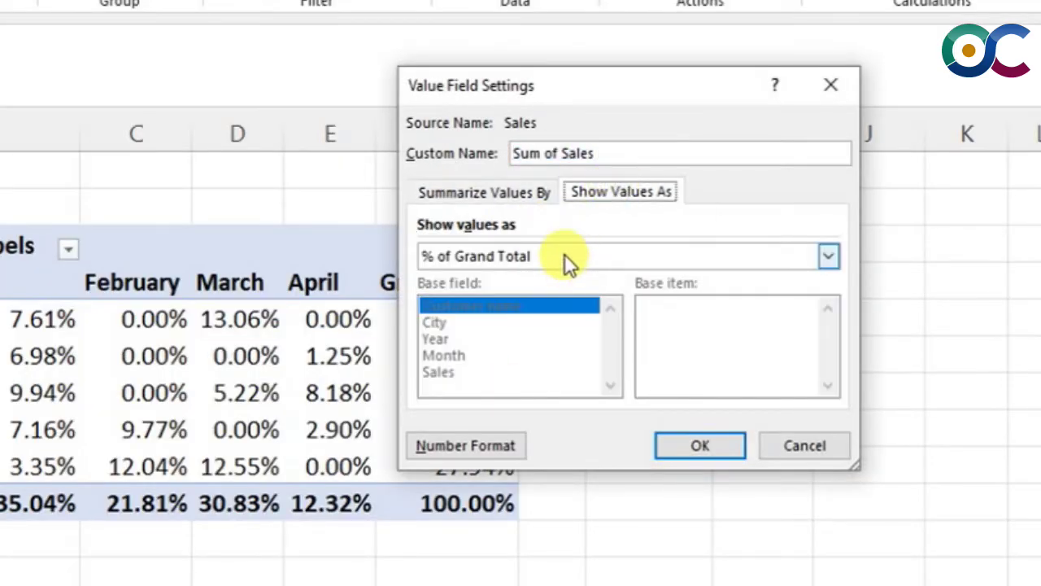
click(565, 254)
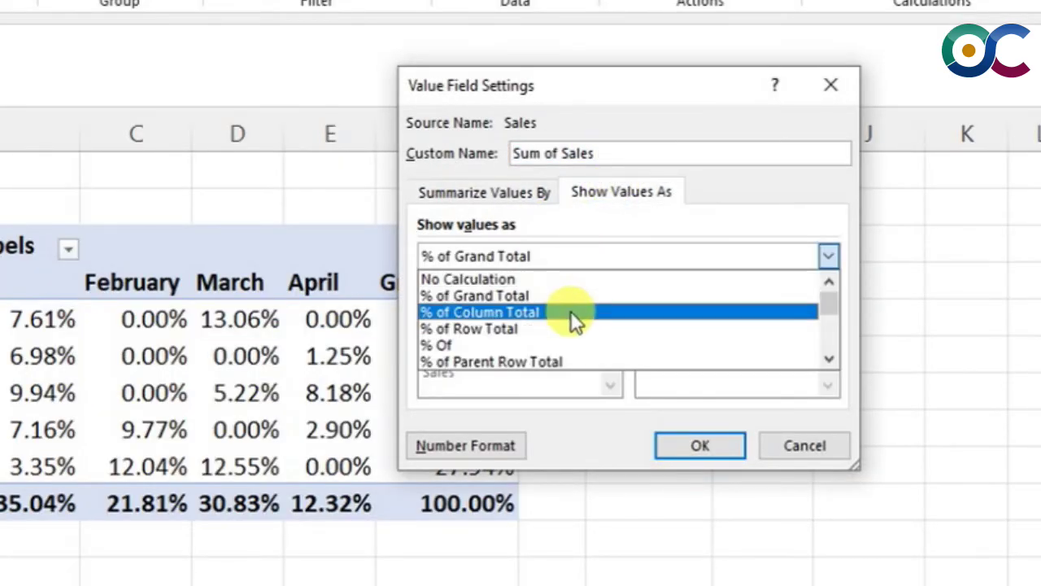
click(555, 266)
click(672, 437)
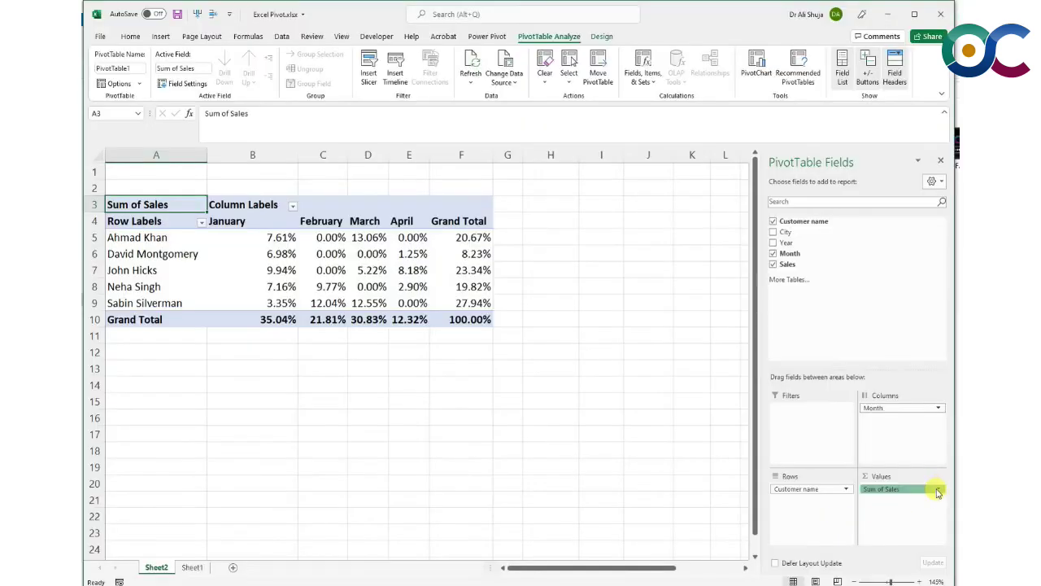
click(938, 491)
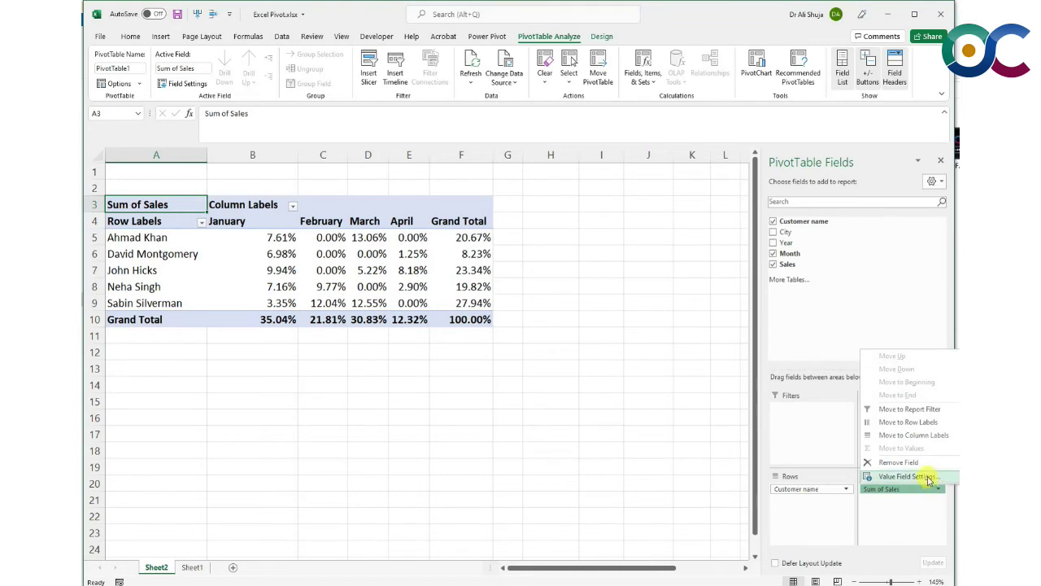
click(924, 475)
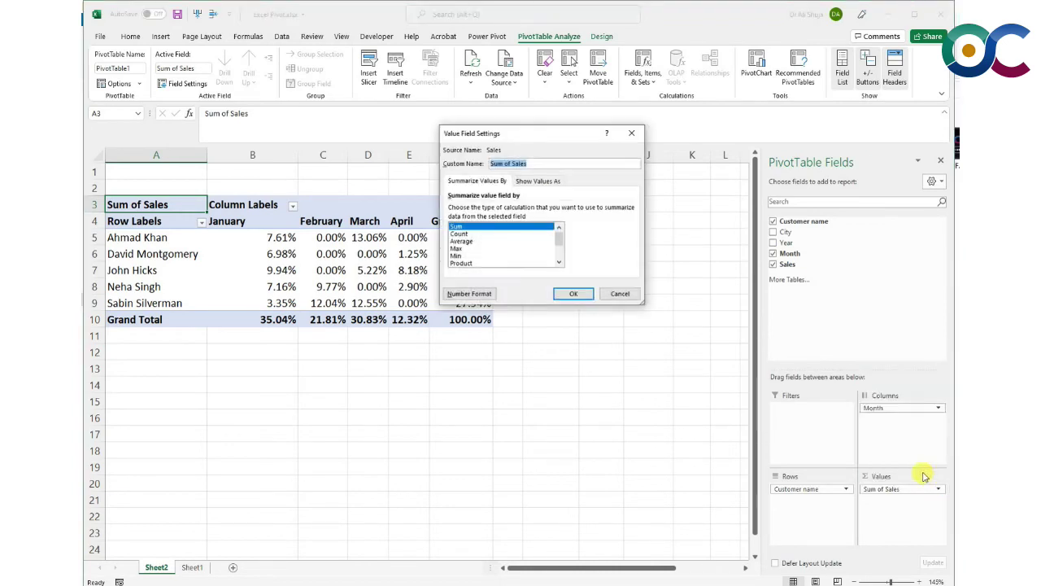
click(525, 182)
click(519, 211)
click(508, 219)
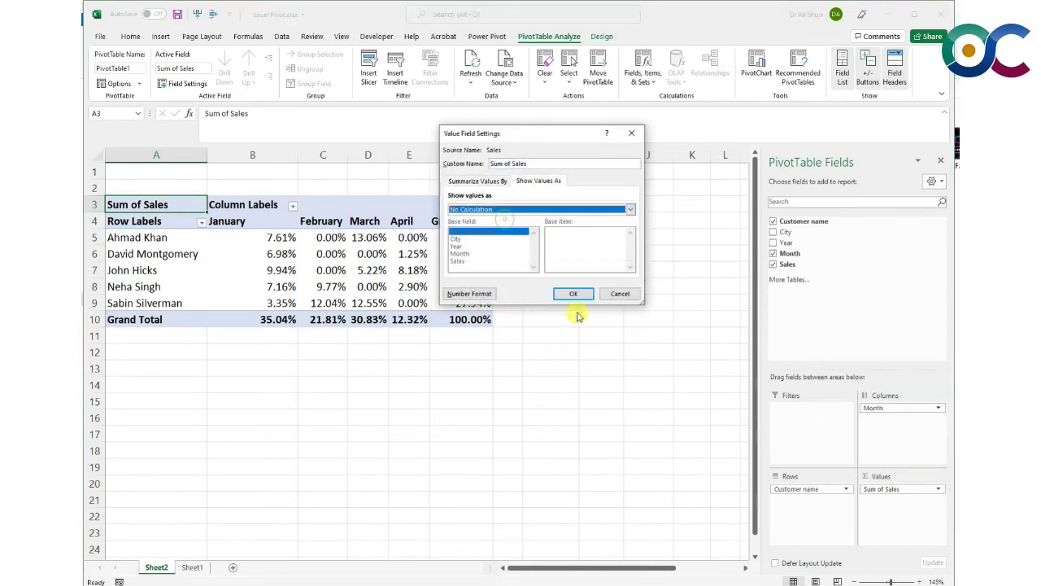
click(573, 293)
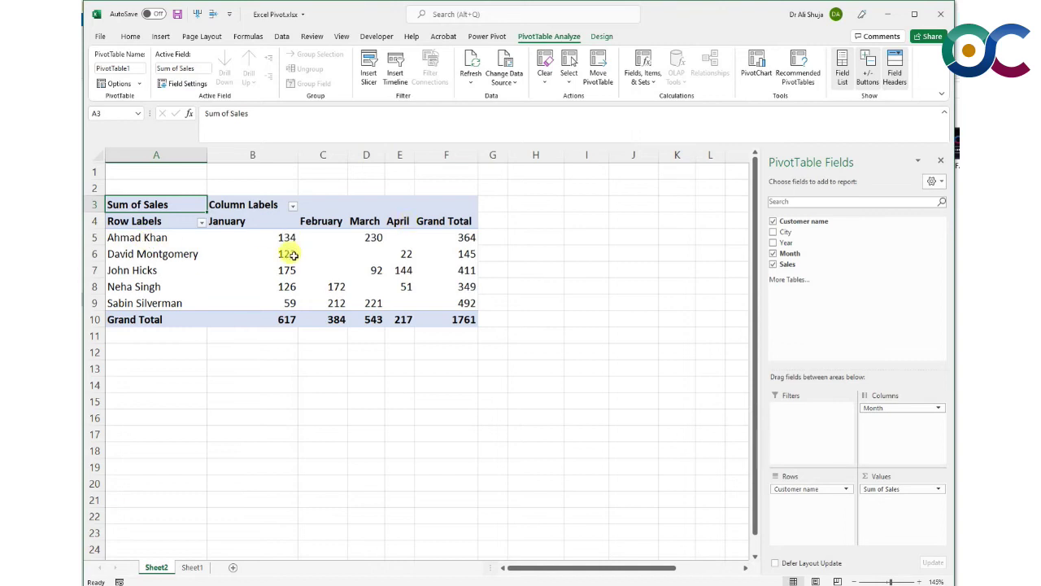
Show the Sum of Sales values as % of Column Total, giving each customer's share of a month.
mouse_move(378, 239)
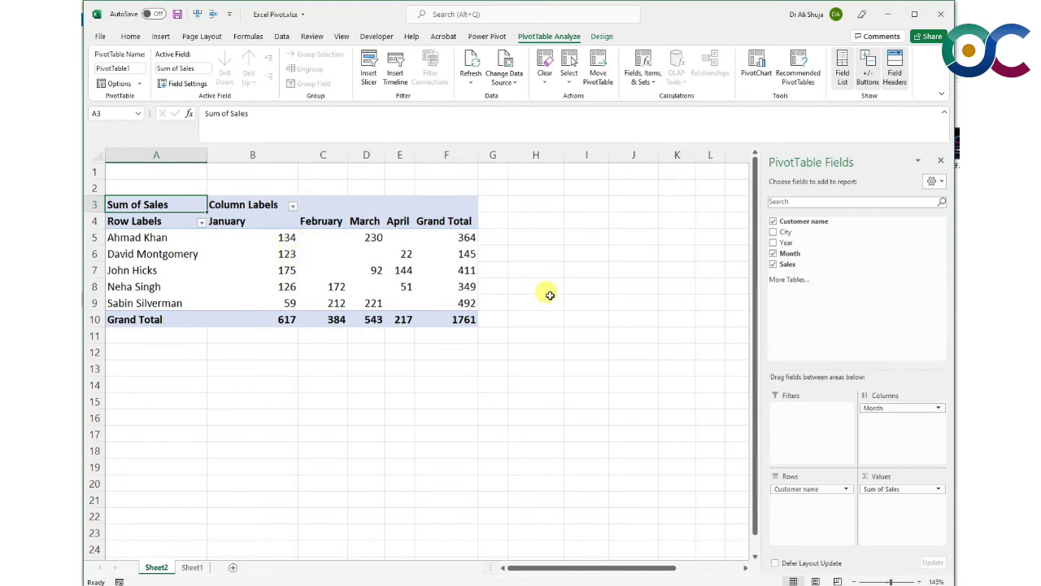
click(940, 489)
click(935, 473)
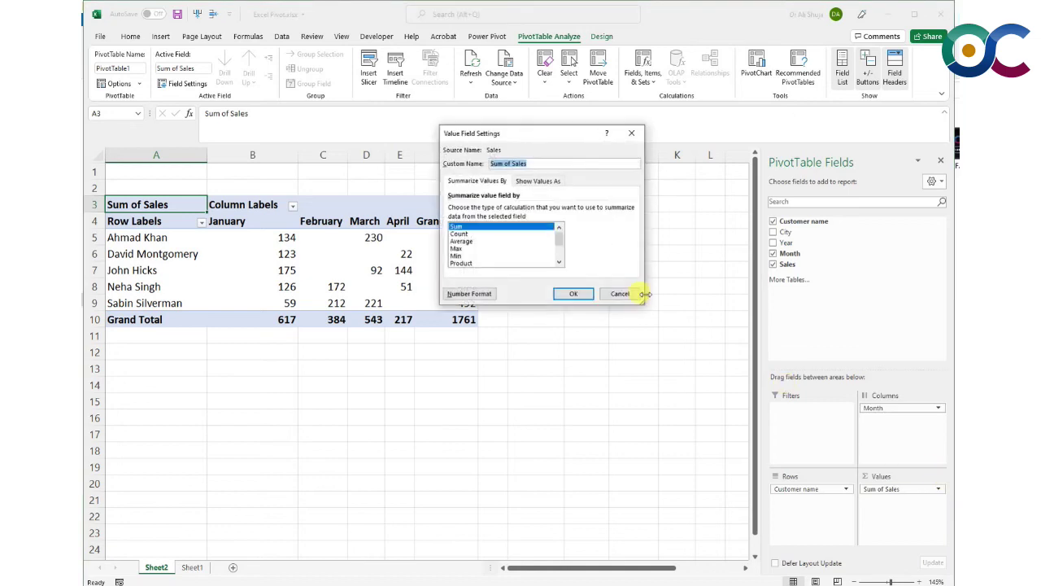
click(538, 180)
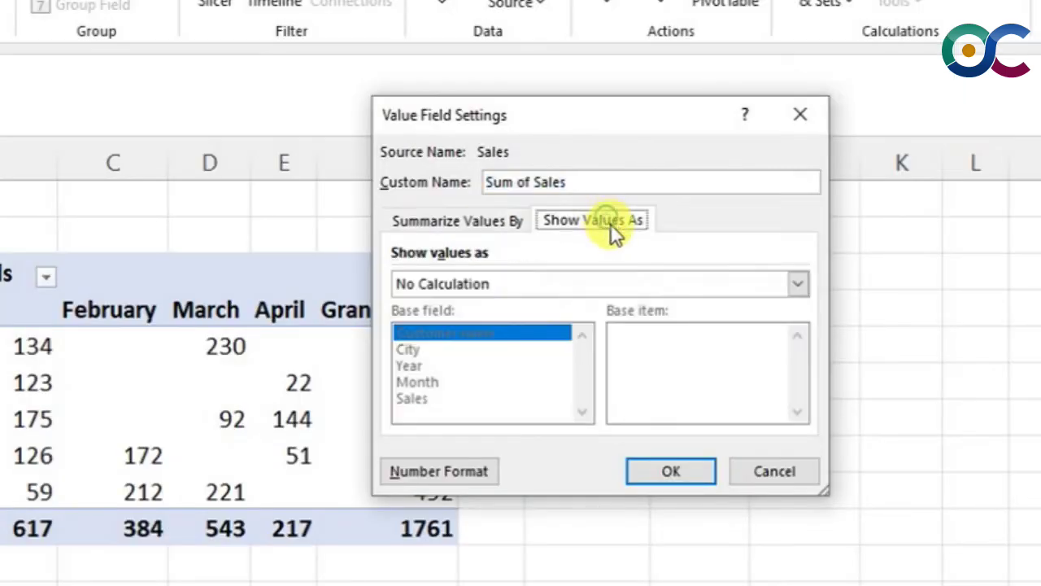
click(624, 287)
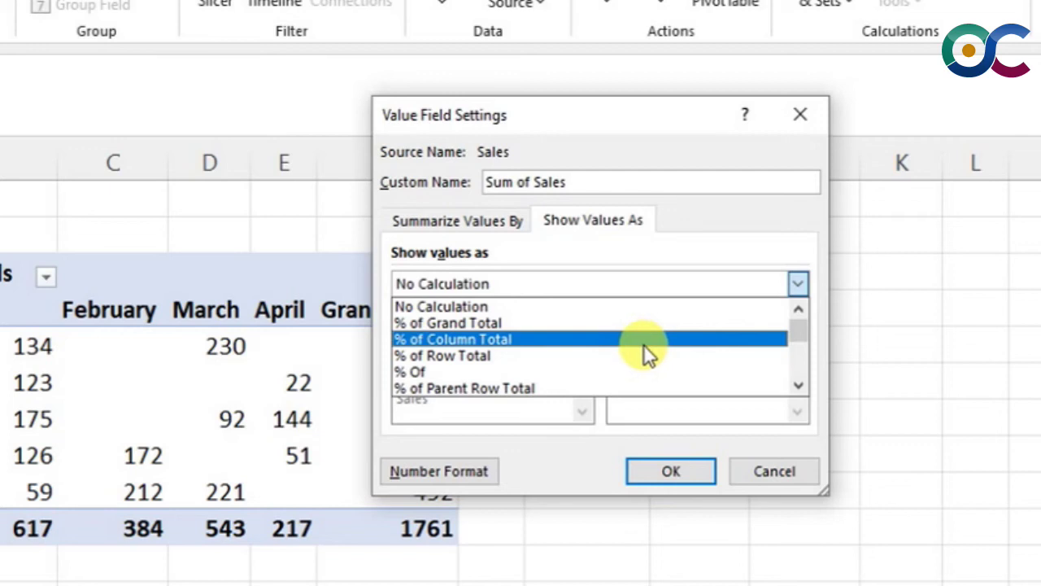
click(641, 345)
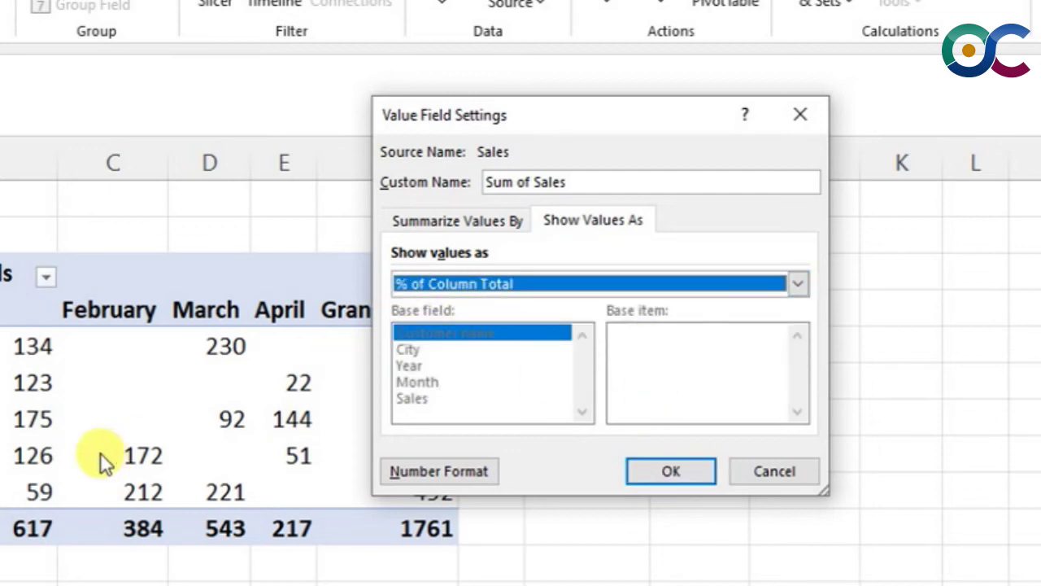
click(638, 472)
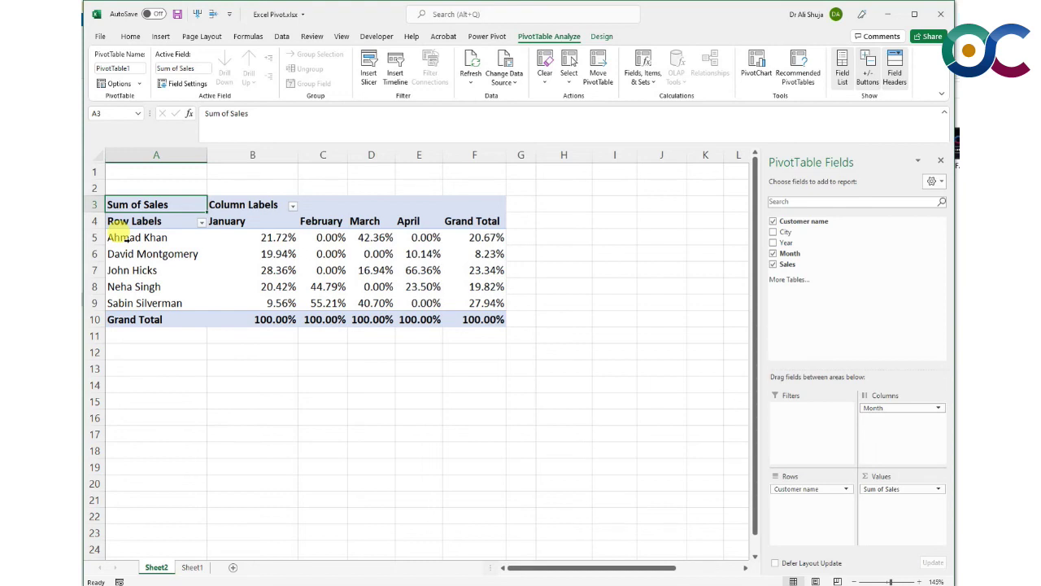
Show the Sum of Sales values as % of Row Total, giving each month's share per customer.
click(940, 488)
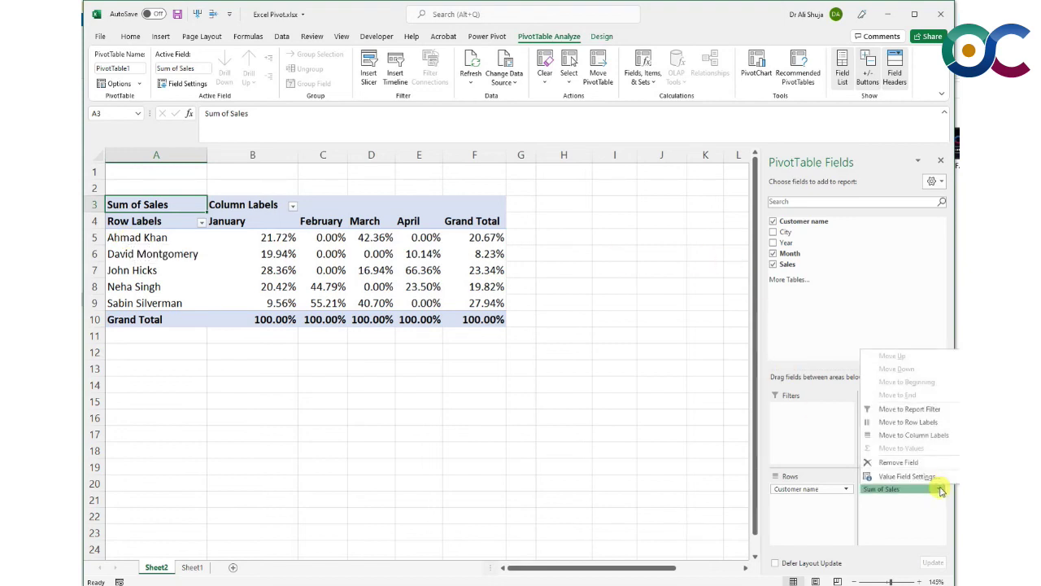
click(907, 477)
click(538, 182)
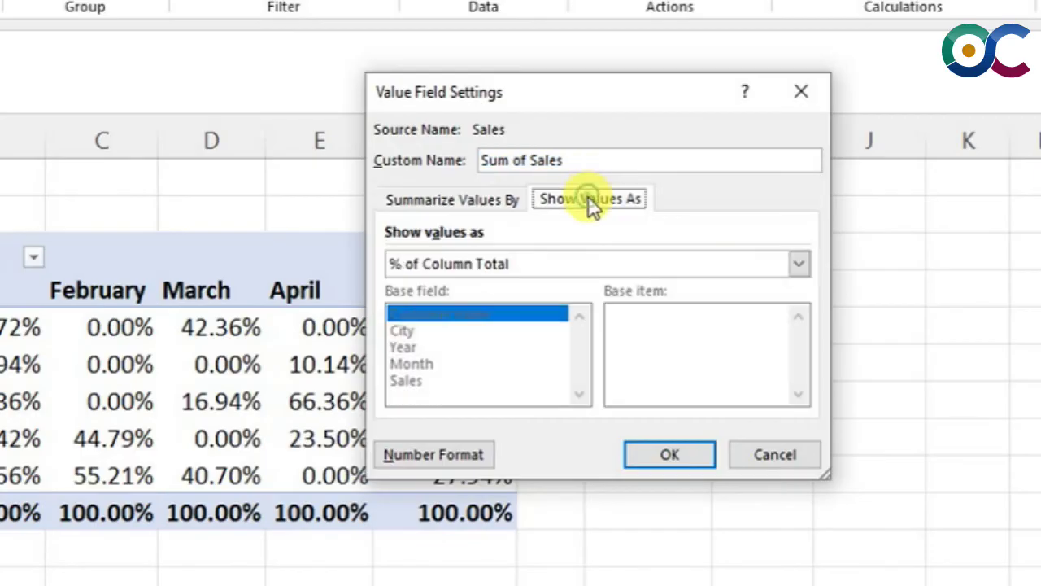
click(588, 255)
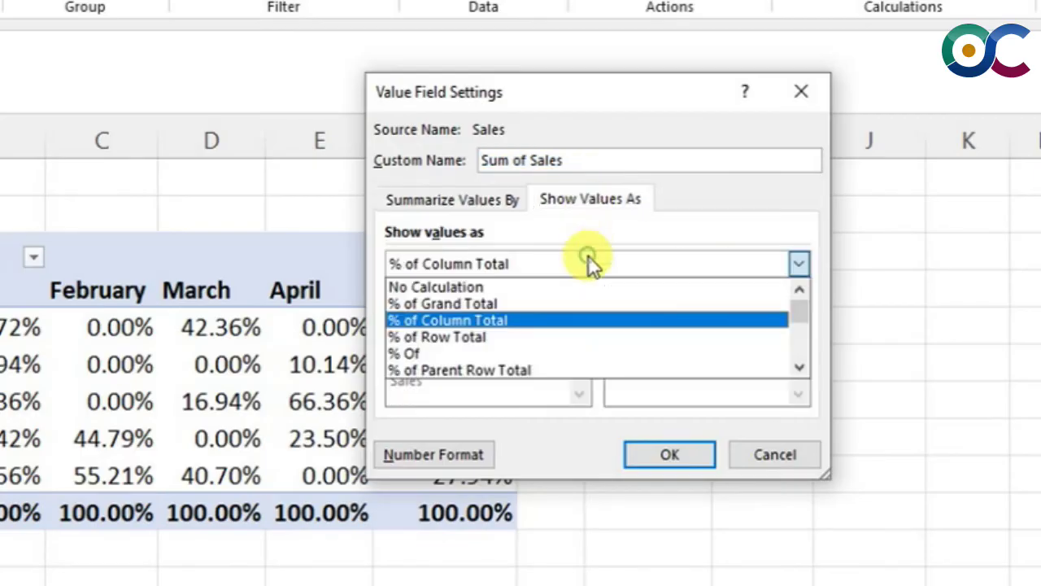
click(601, 338)
click(672, 457)
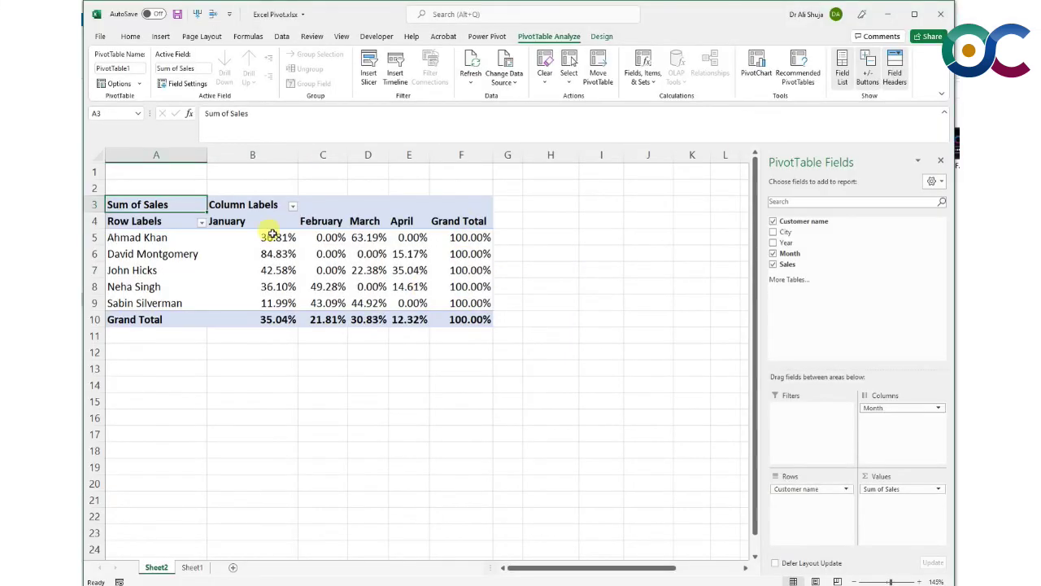
Open the value field settings for Sum of Sales and review the available summary calculation types.
mouse_move(273, 235)
mouse_move(357, 236)
click(938, 488)
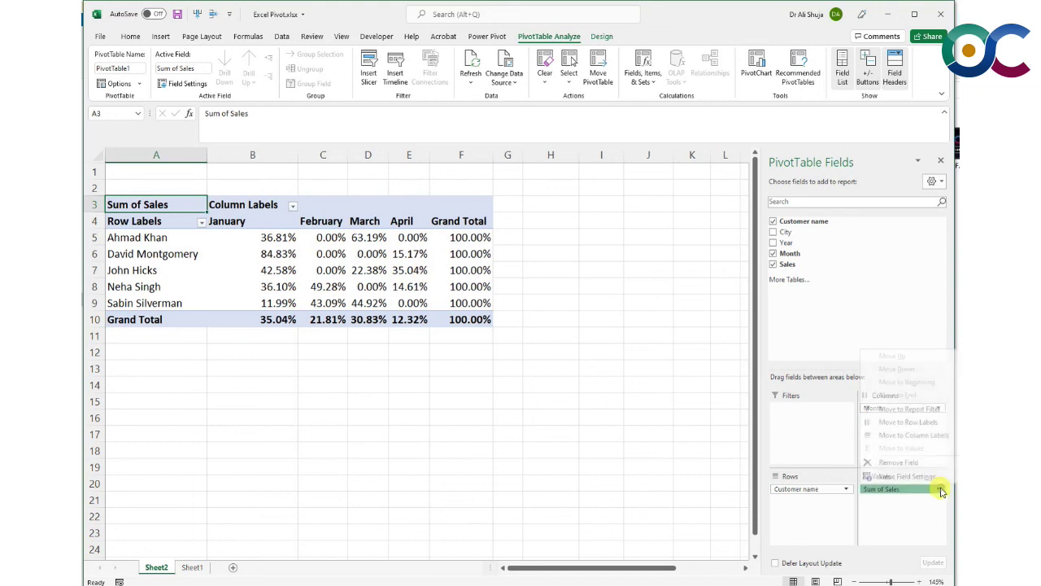
click(931, 476)
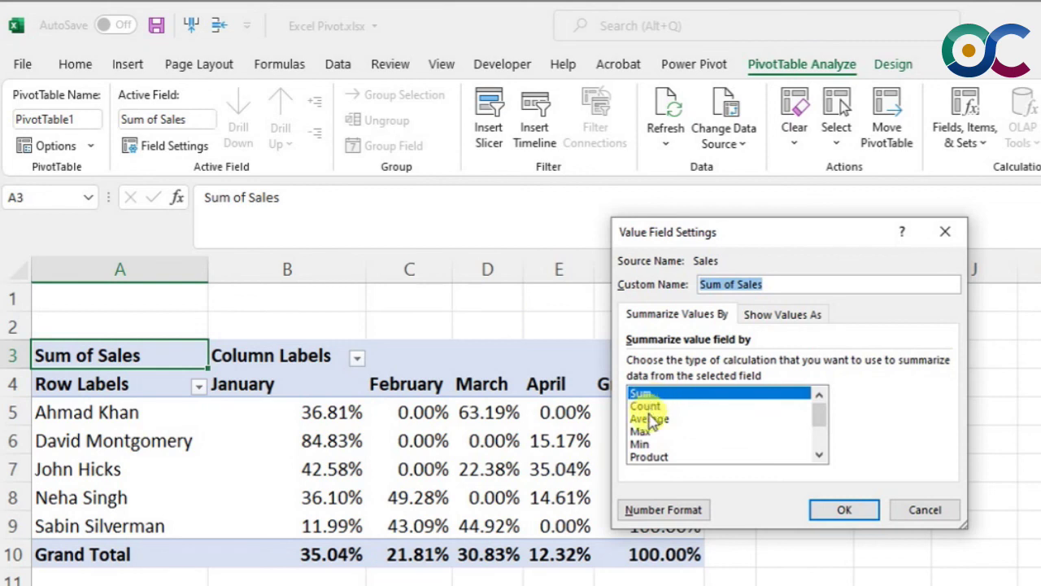
scroll(820, 419, down, 2)
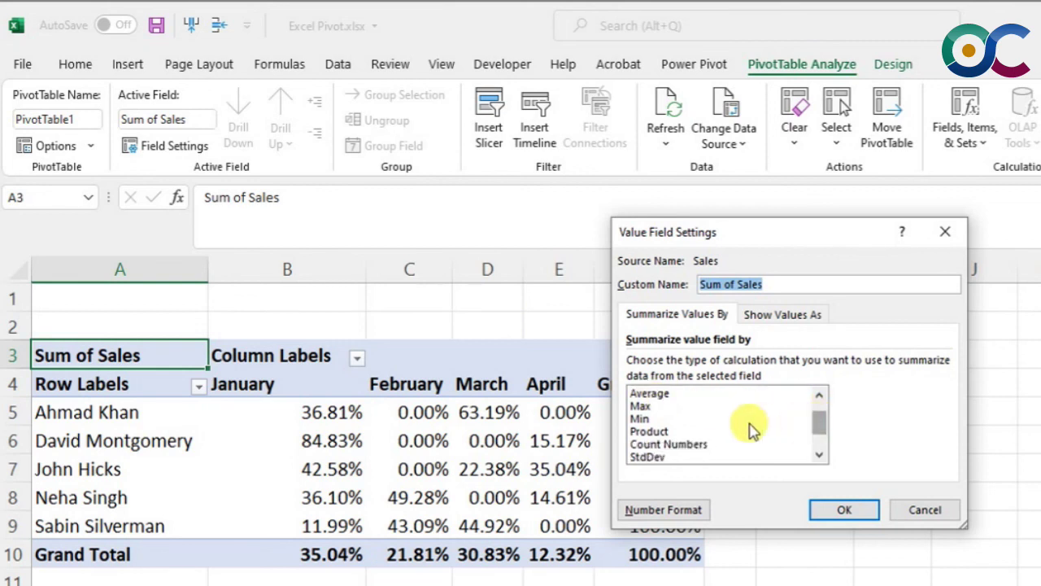
scroll(820, 419, down, 3)
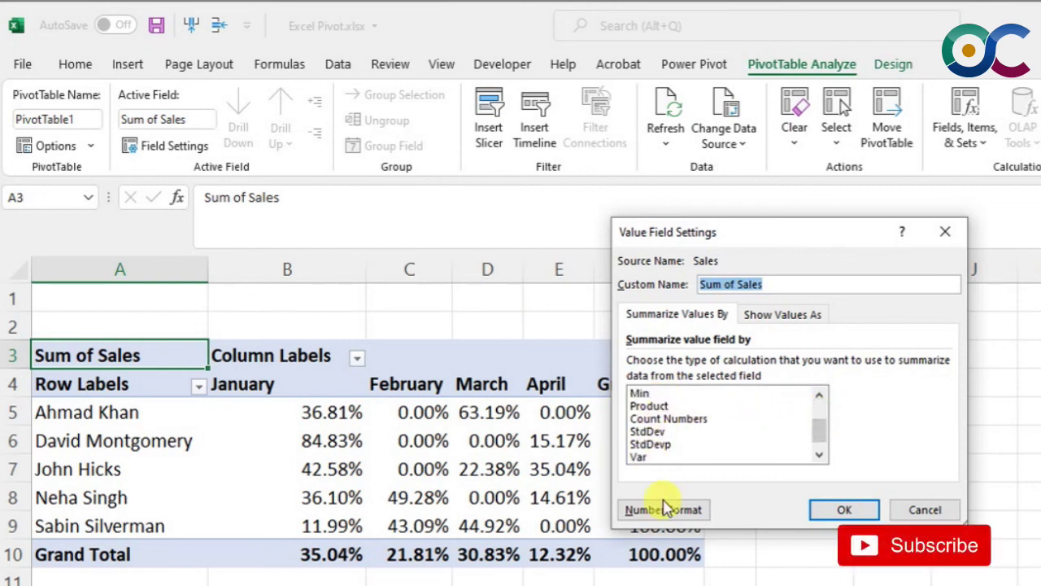